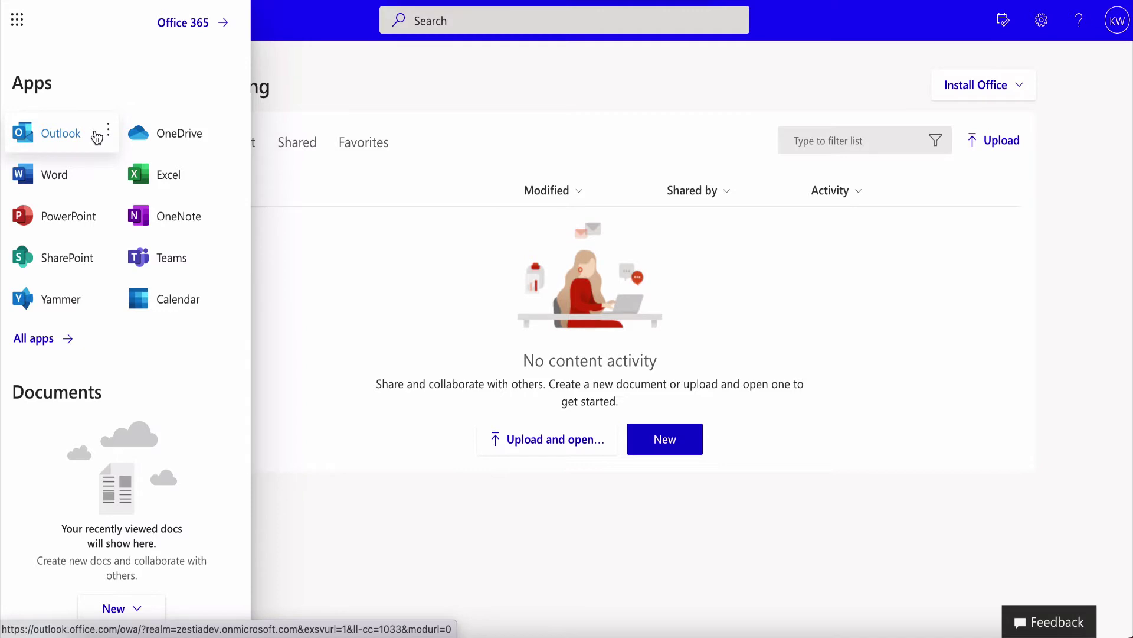
# Step: Open Outlook from the Office 365 apps and expand the 7/27/2021 message in the Decision & Follow up conversation
pyautogui.click(96, 137)
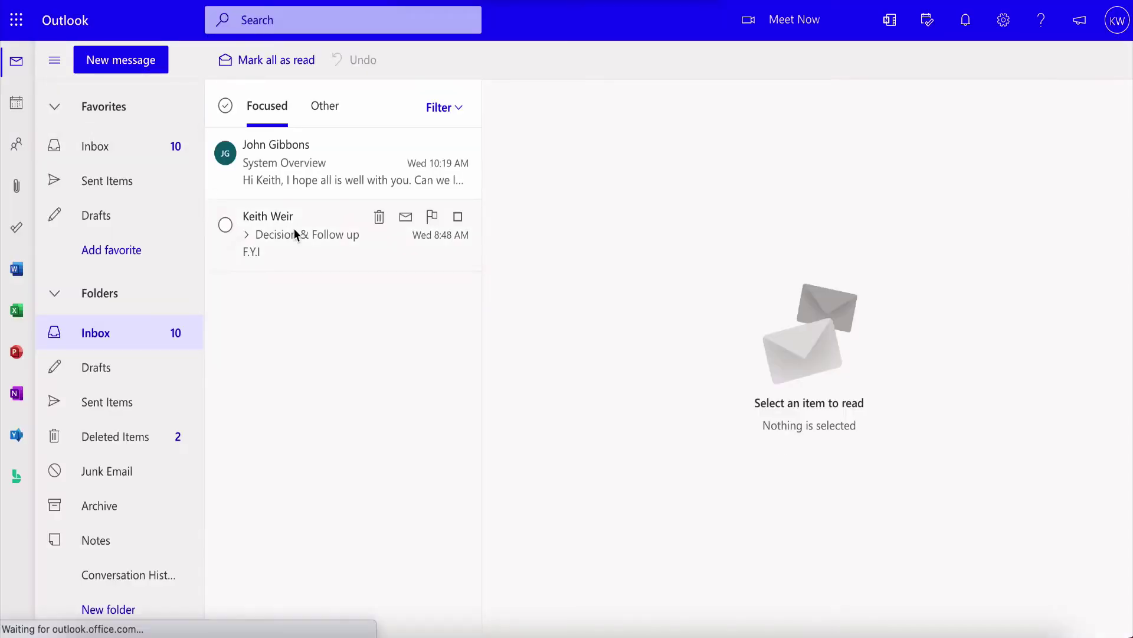
pyautogui.click(298, 231)
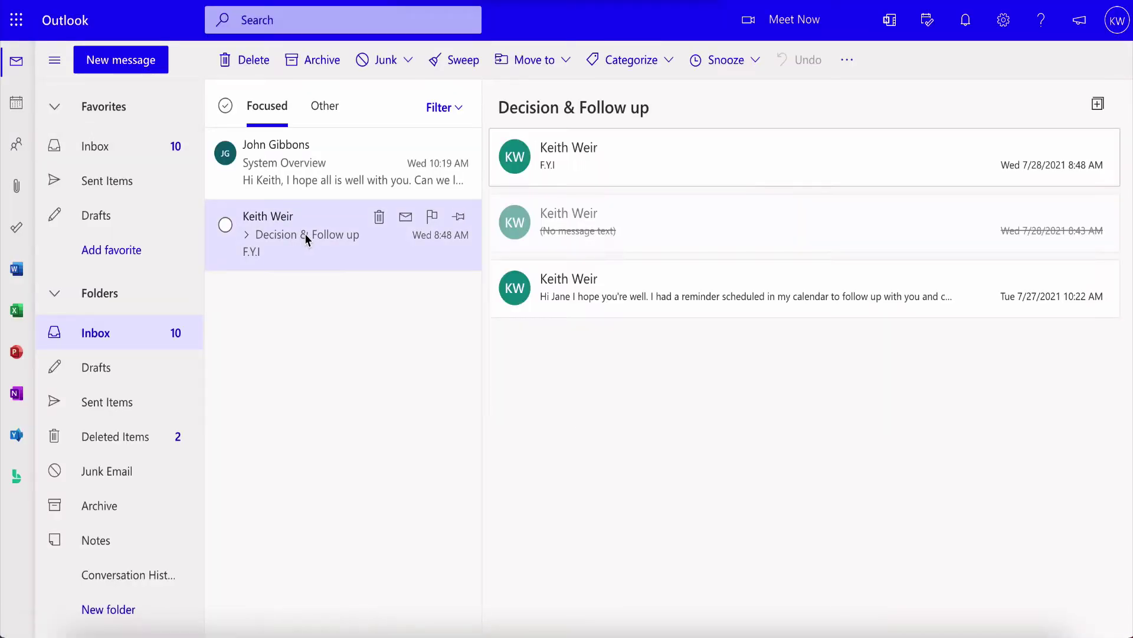
pyautogui.click(837, 288)
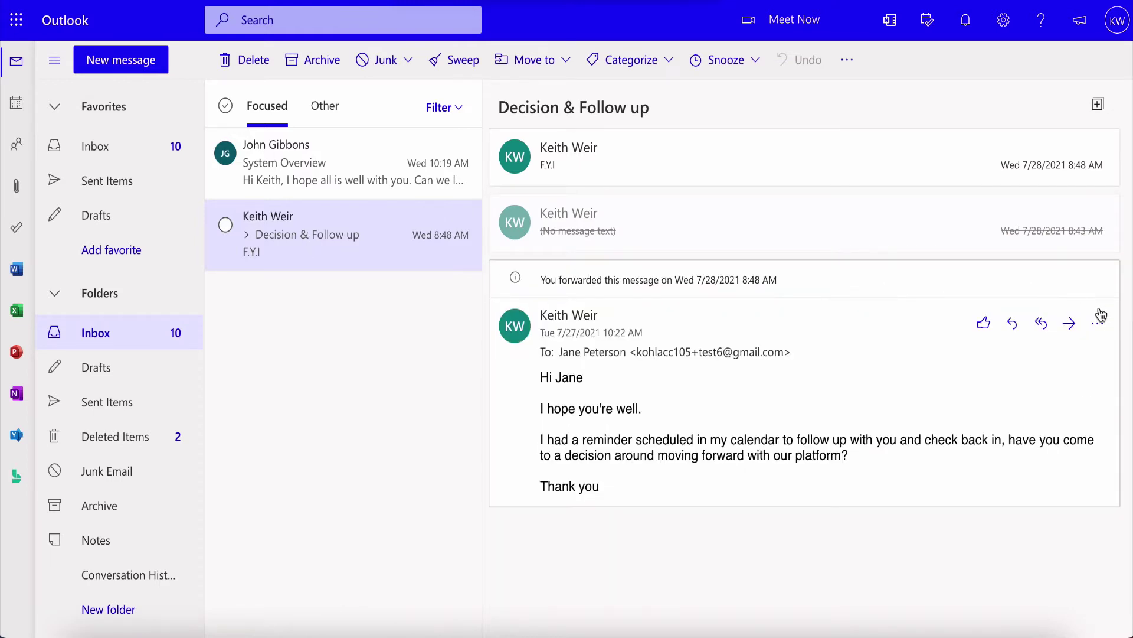
# Step: Search the Outlook add-ins store for "capsule" and show the details of Capsule for Outlook
pyautogui.click(1099, 324)
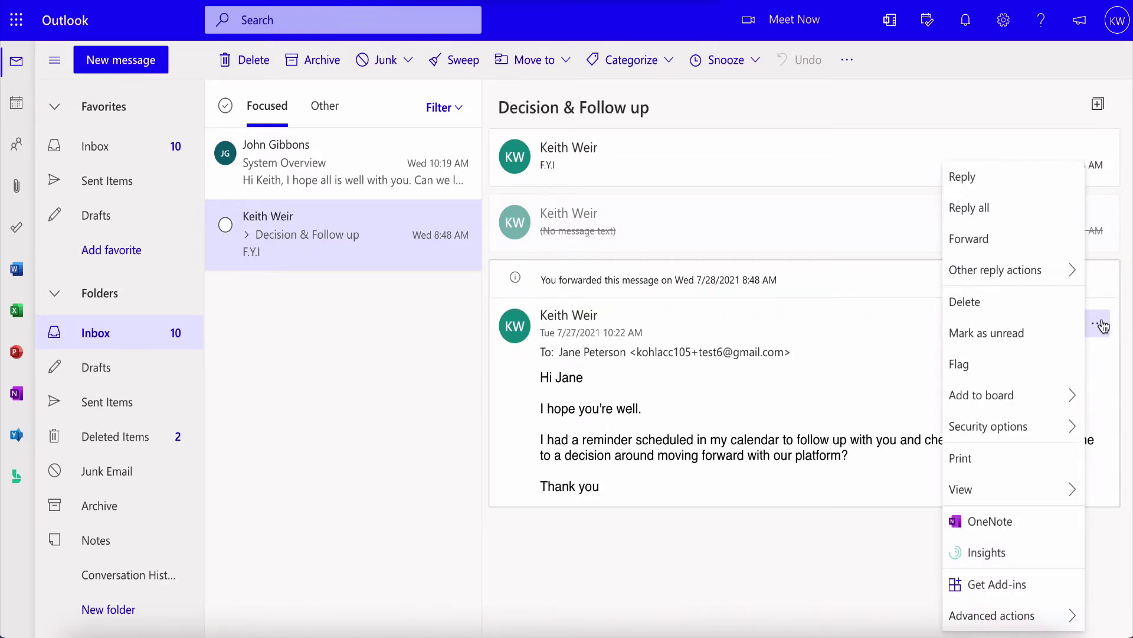
pyautogui.click(1062, 585)
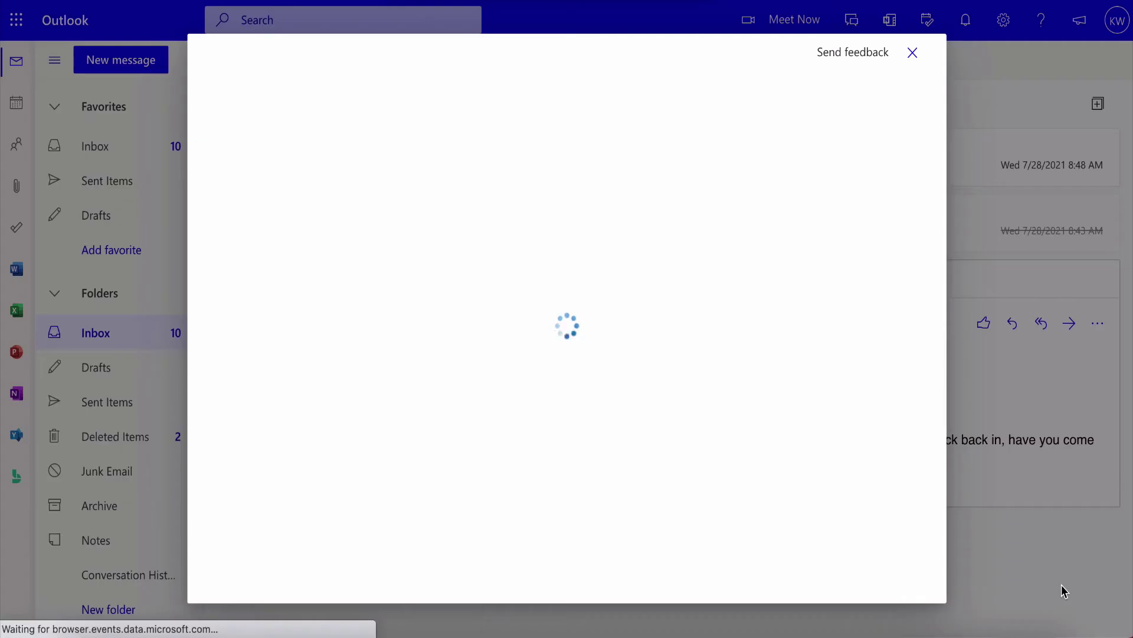
pyautogui.write('c')
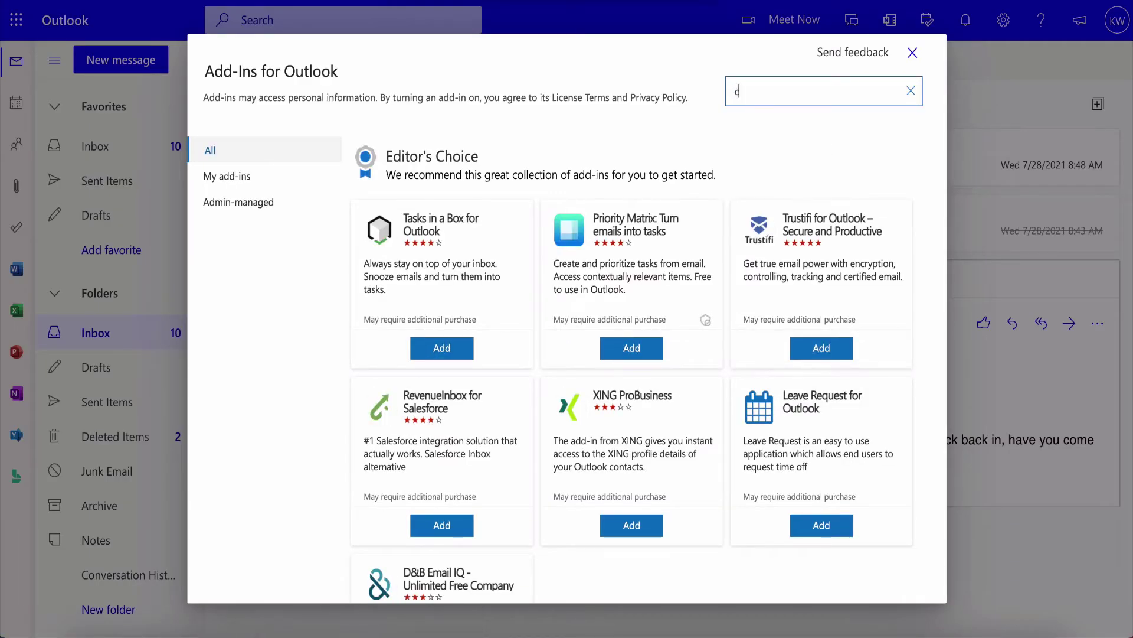
pyautogui.write('apsule')
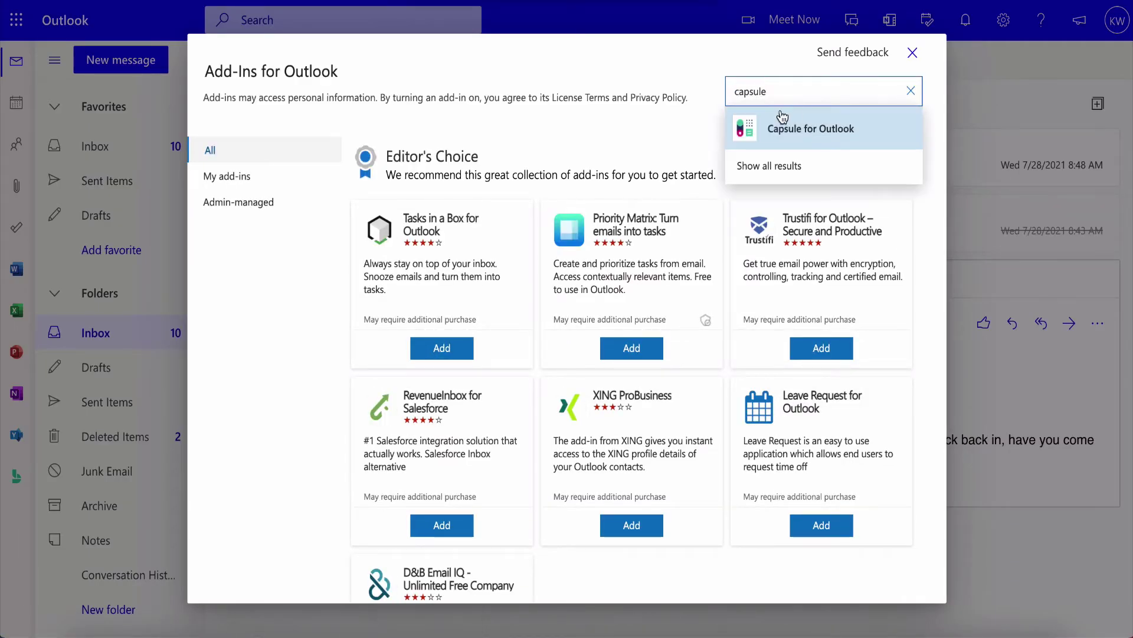
pyautogui.click(781, 122)
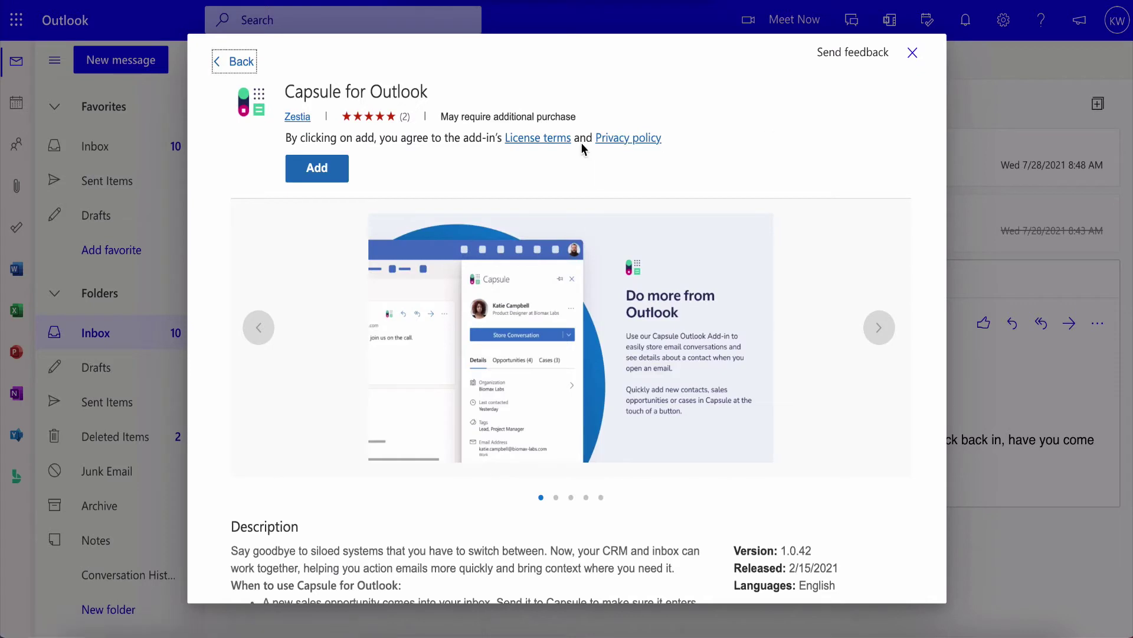
# Step: Add the Capsule for Outlook add-in and return to the message
pyautogui.click(328, 171)
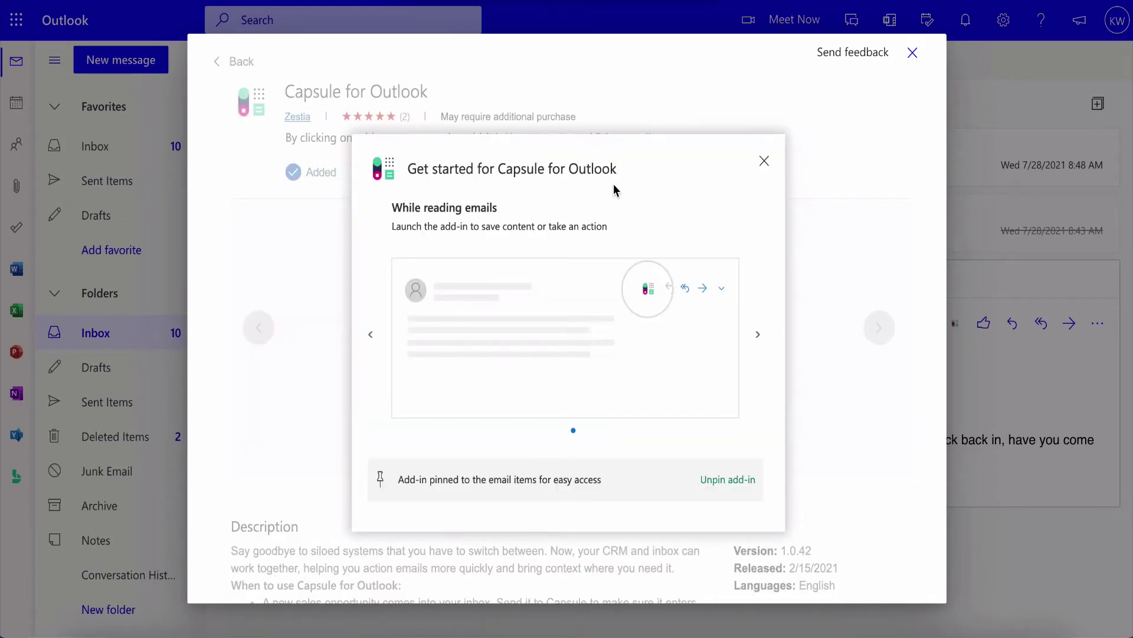
pyautogui.click(764, 162)
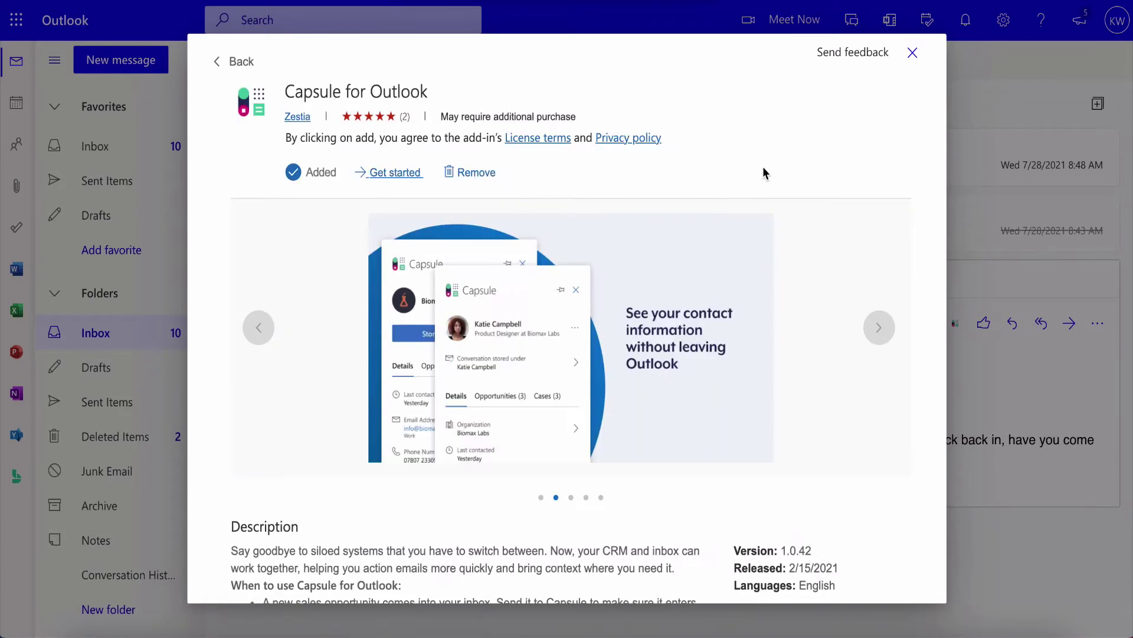
pyautogui.click(911, 61)
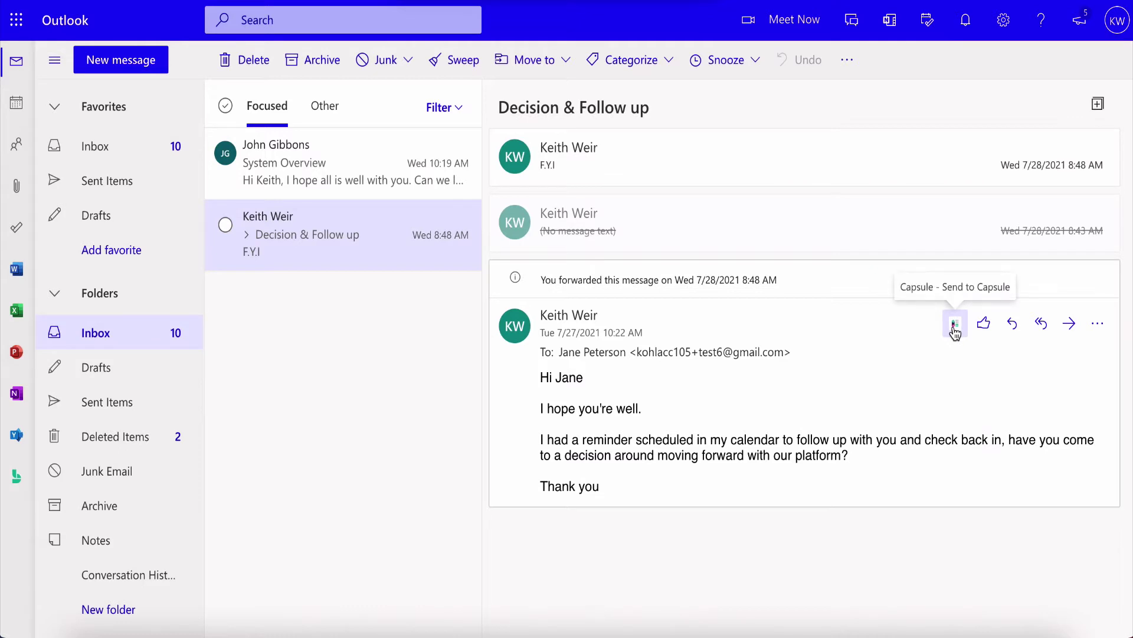
# Step: Launch Capsule on the message and sign in with the listed Microsoft account, accepting the requested permissions
pyautogui.click(1096, 324)
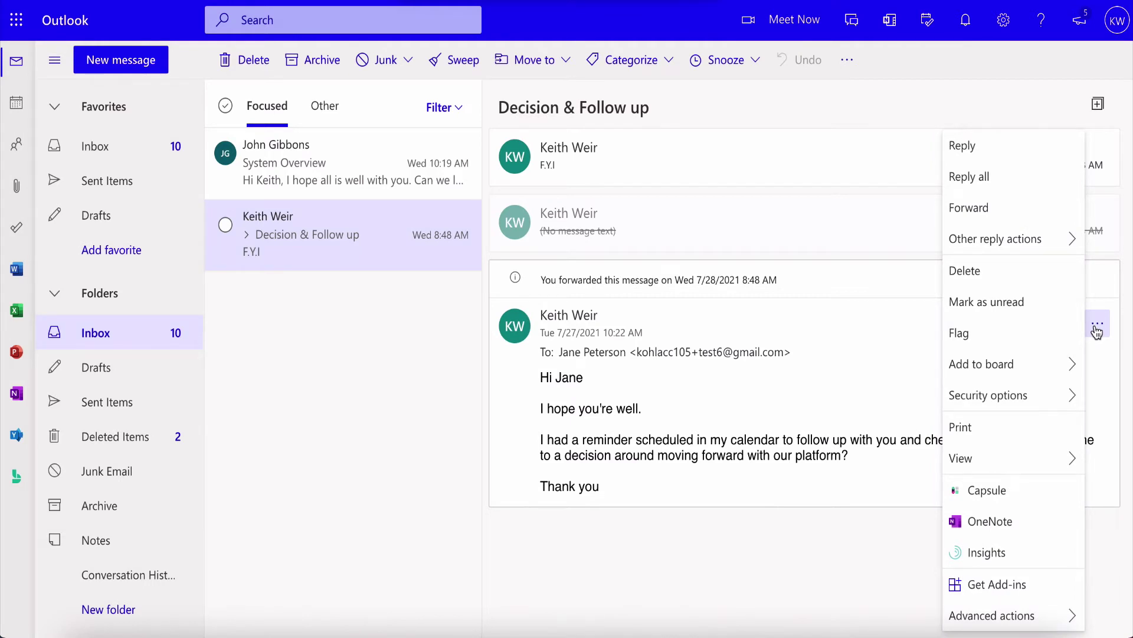
pyautogui.click(1008, 489)
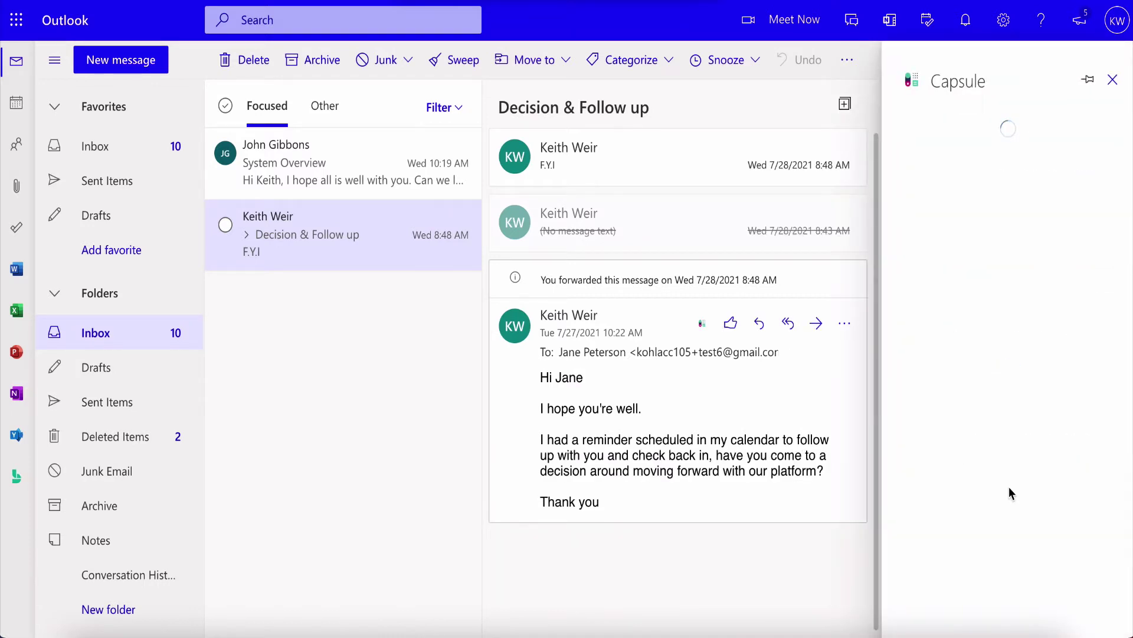
pyautogui.click(1009, 380)
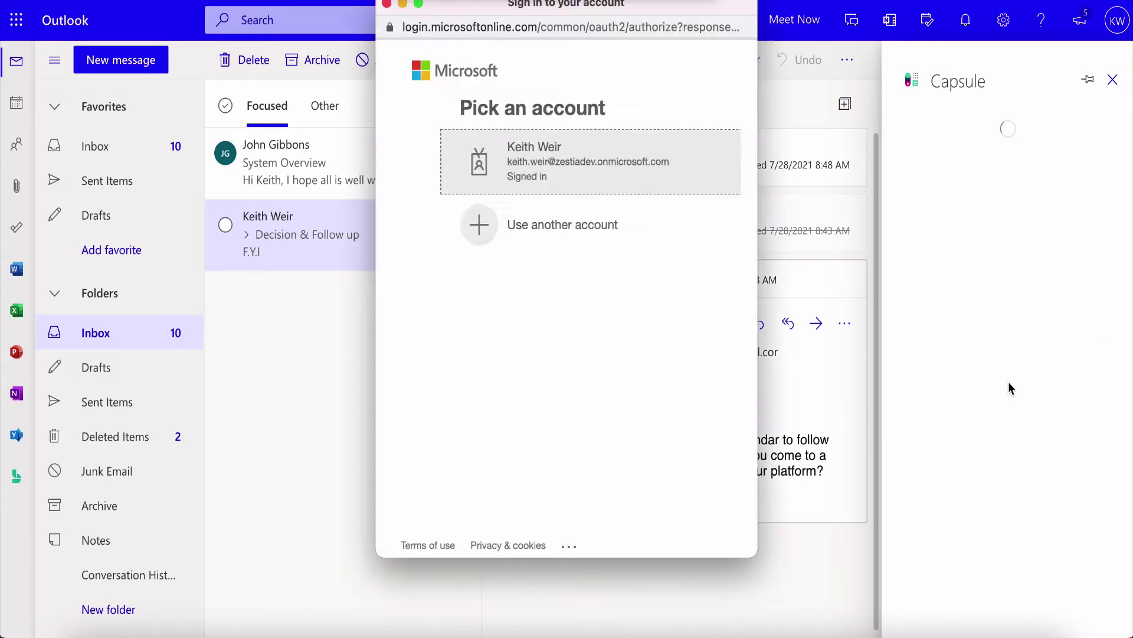
pyautogui.click(661, 167)
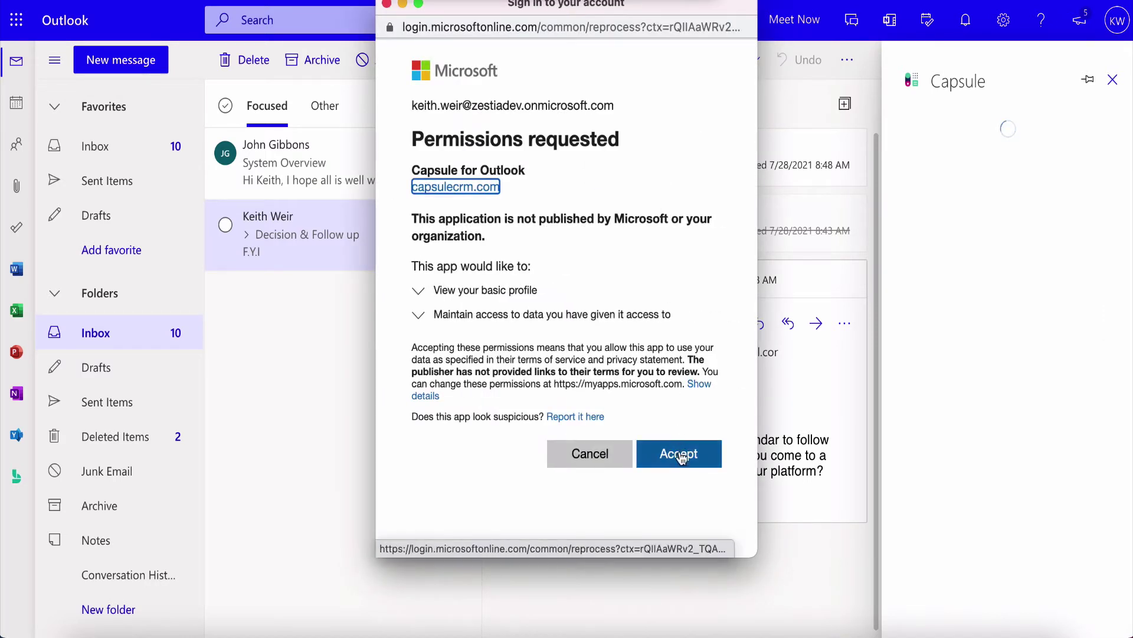
pyautogui.click(681, 468)
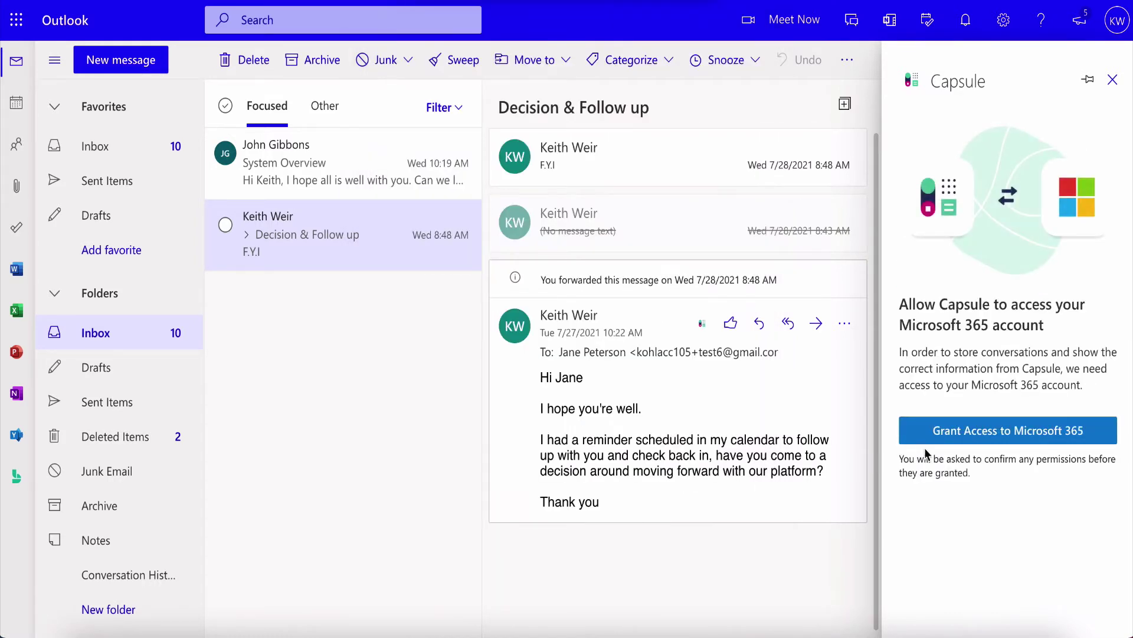
# Step: Grant Capsule access to the Microsoft 365 account and pin the Capsule pane
pyautogui.click(955, 443)
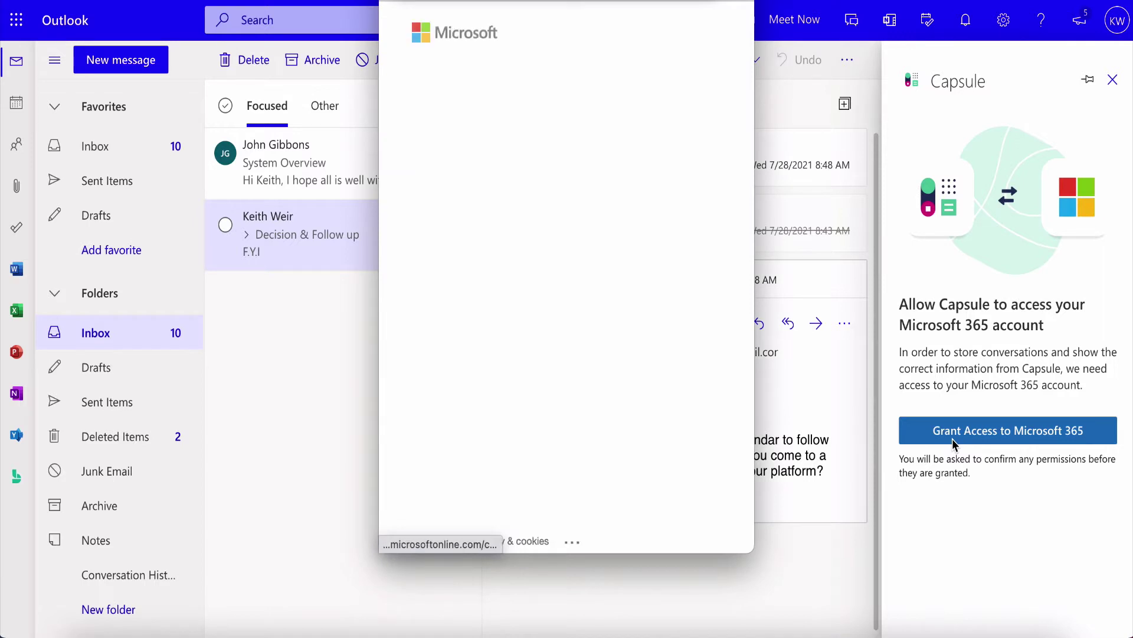
pyautogui.click(699, 390)
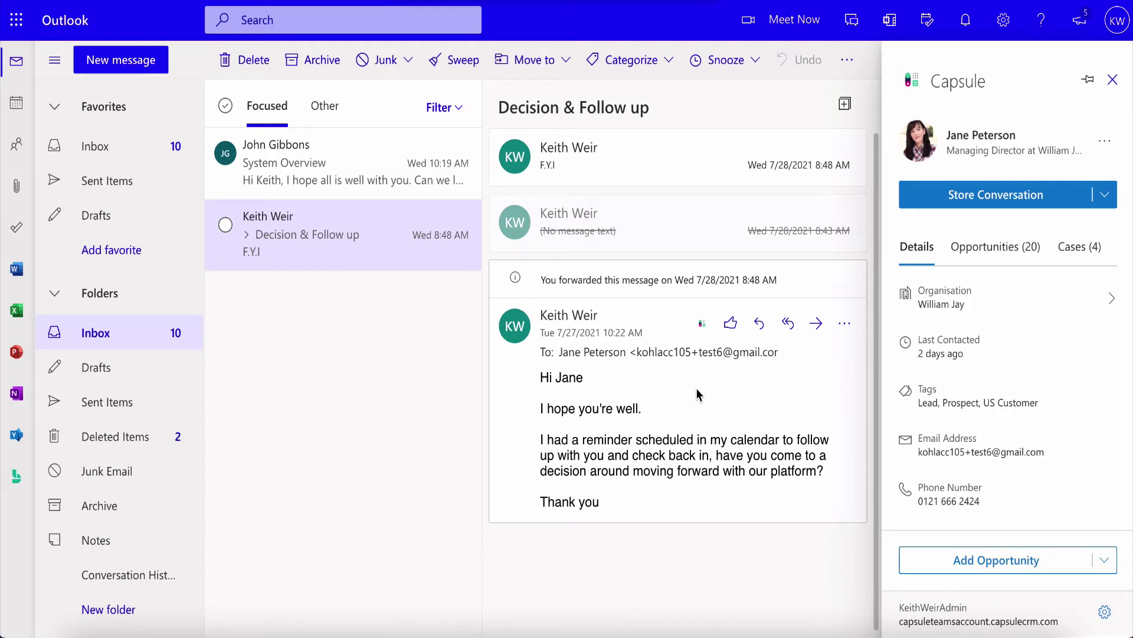
pyautogui.click(1088, 80)
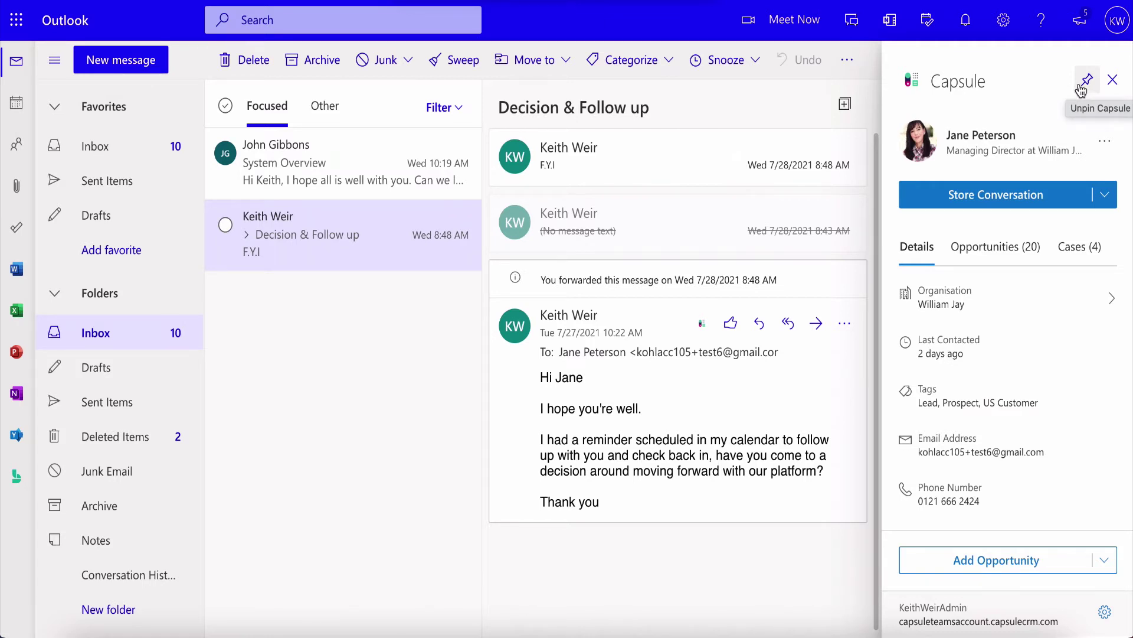
# Step: Review the message surface actions and add-ins under Customize actions in the full Outlook mail settings, then close the settings
pyautogui.click(1005, 21)
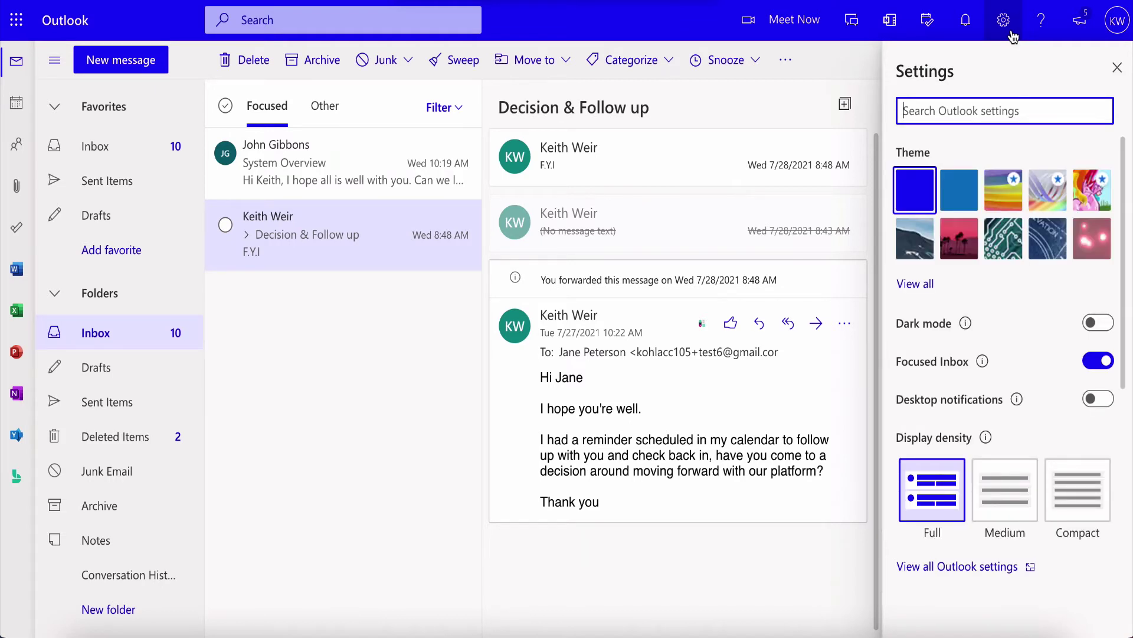
pyautogui.click(952, 566)
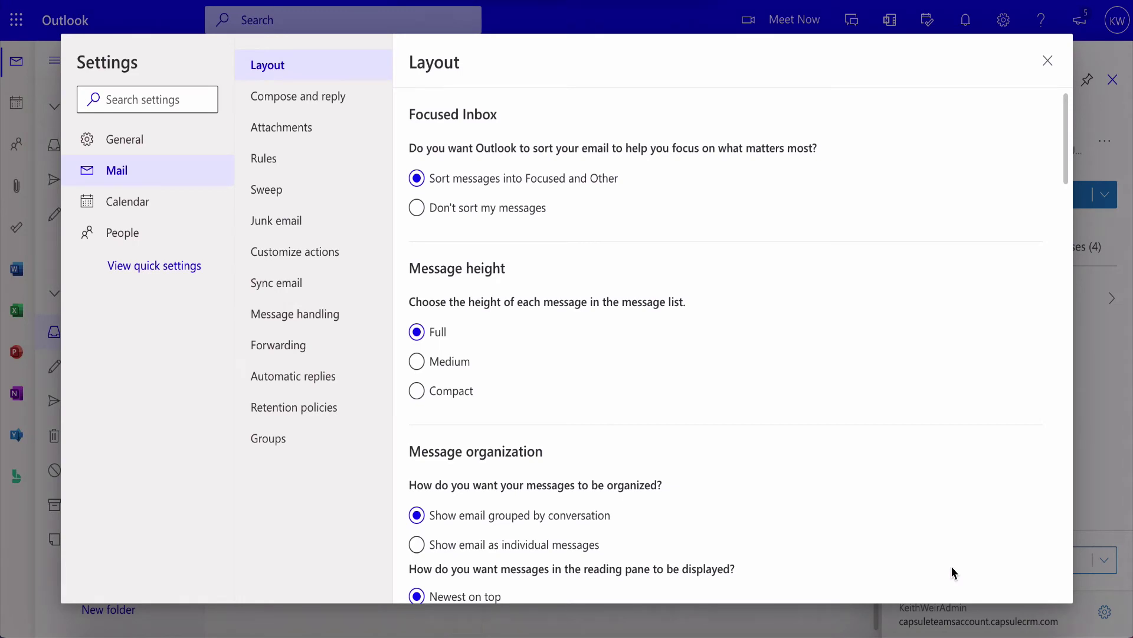
pyautogui.click(350, 263)
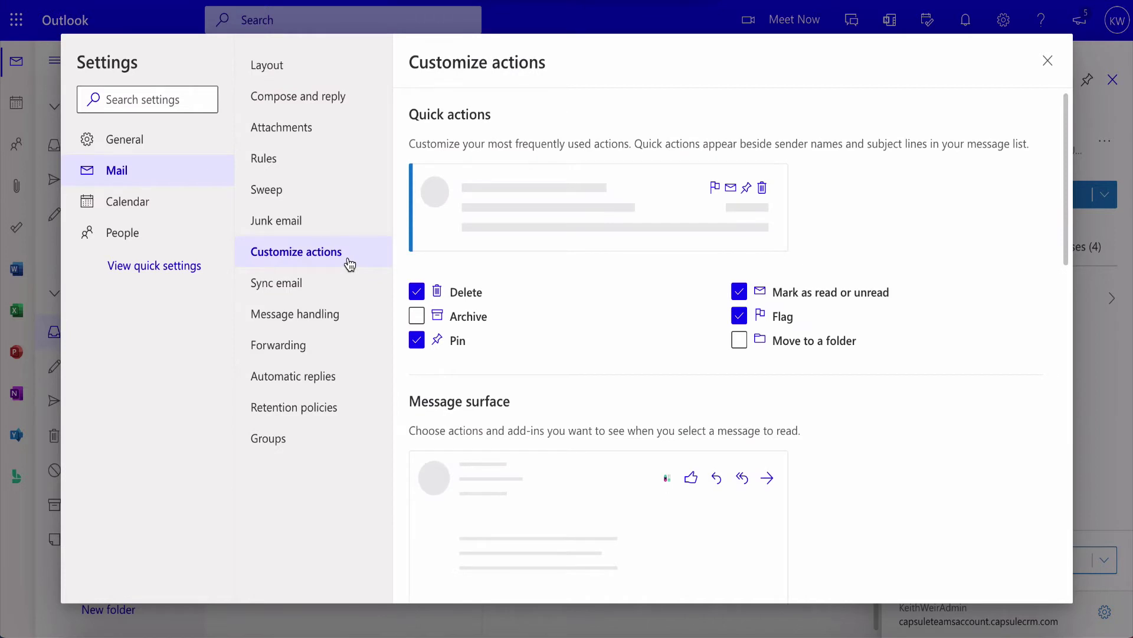
pyautogui.scroll(-3, 399, 381)
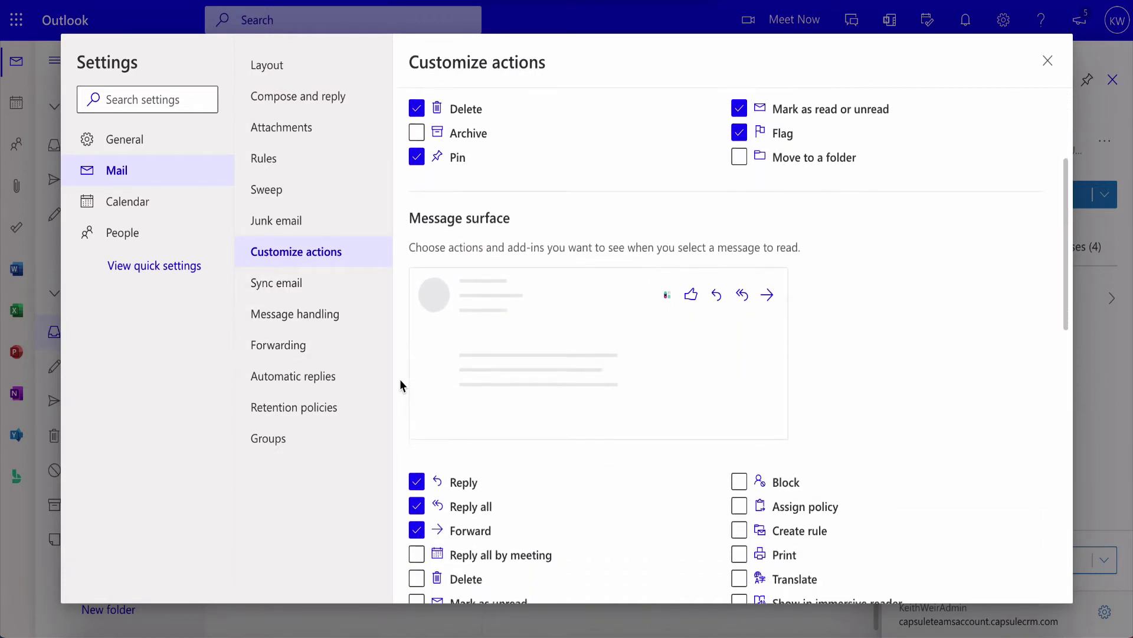
pyautogui.scroll(-4, 400, 384)
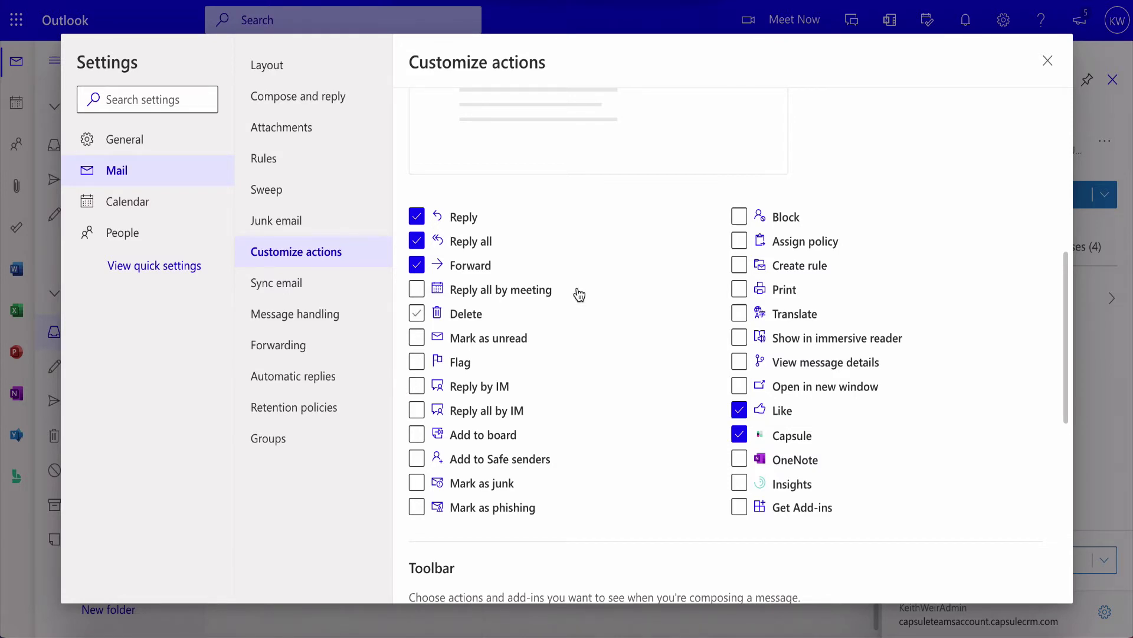
pyautogui.click(1048, 61)
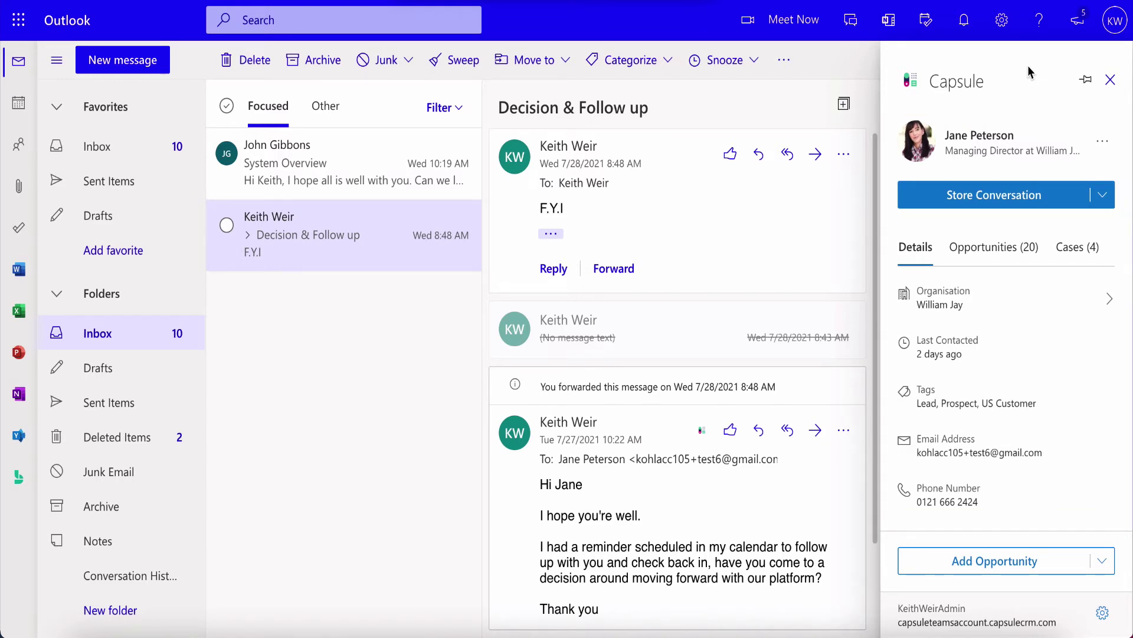
# Step: Show the System Overview email's sender in Capsule and review the options to add them as a person or organisation or find them
pyautogui.click(384, 165)
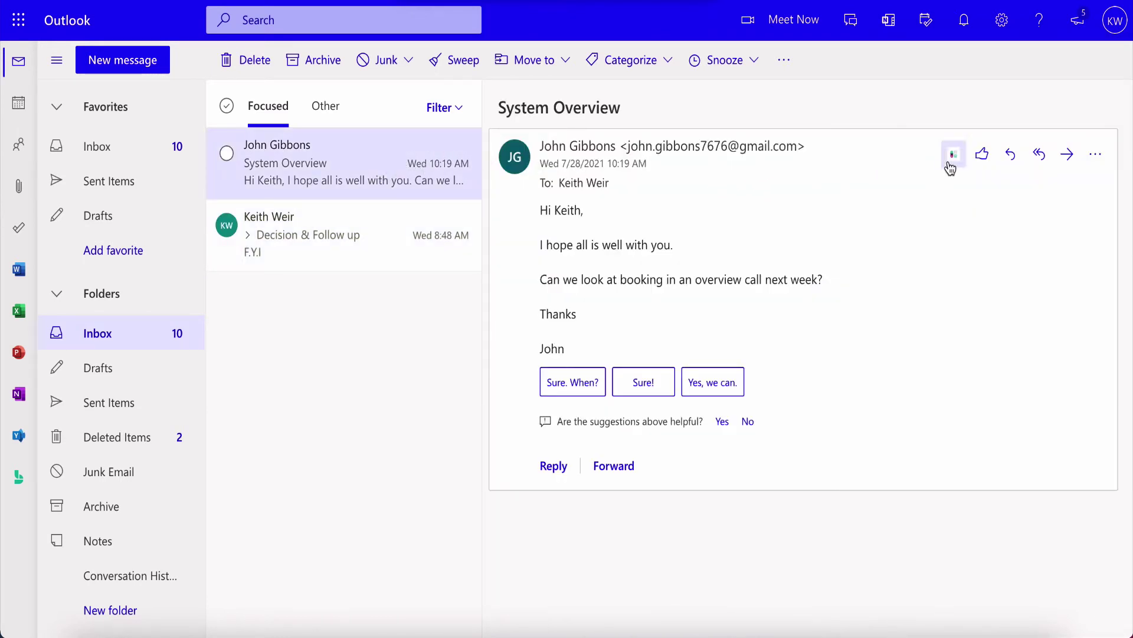
pyautogui.click(950, 159)
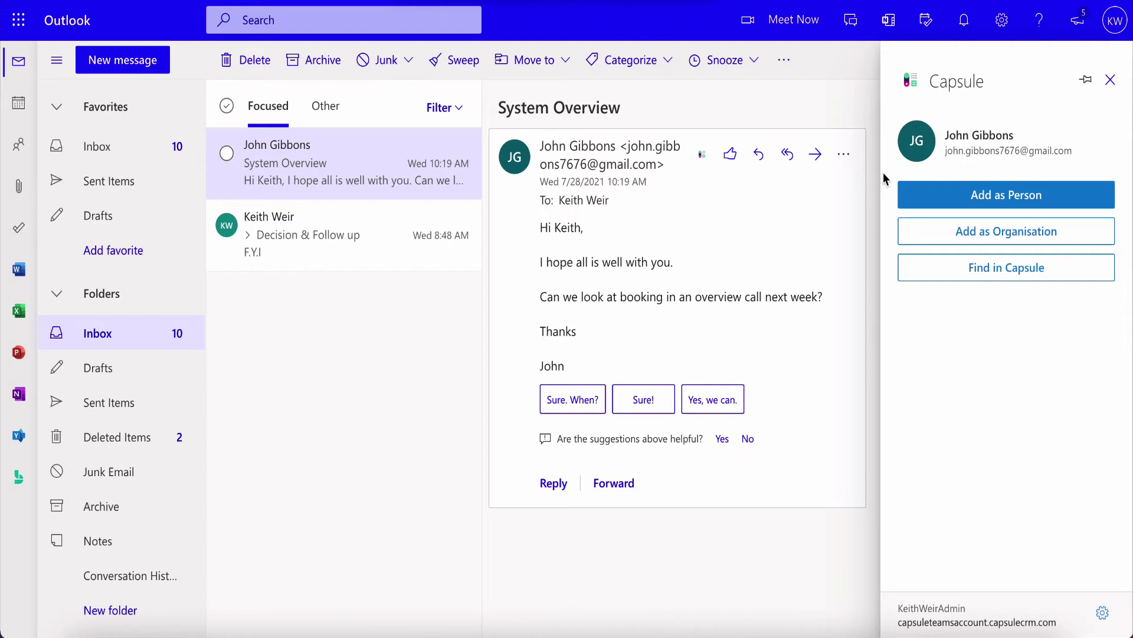
pyautogui.press('Tab')
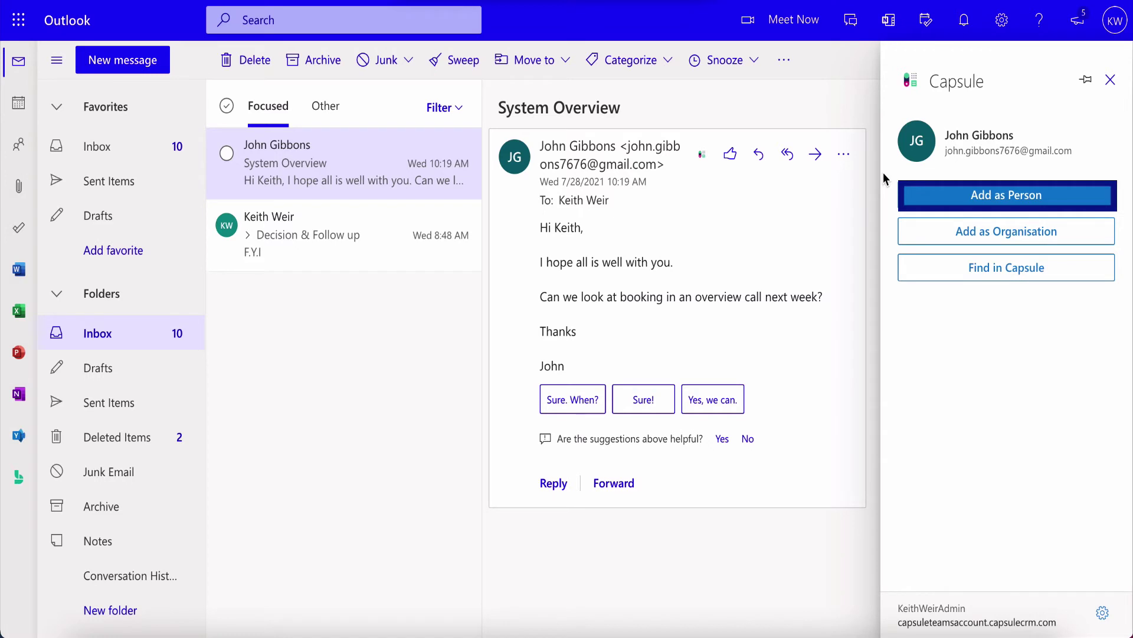
pyautogui.press('Tab')
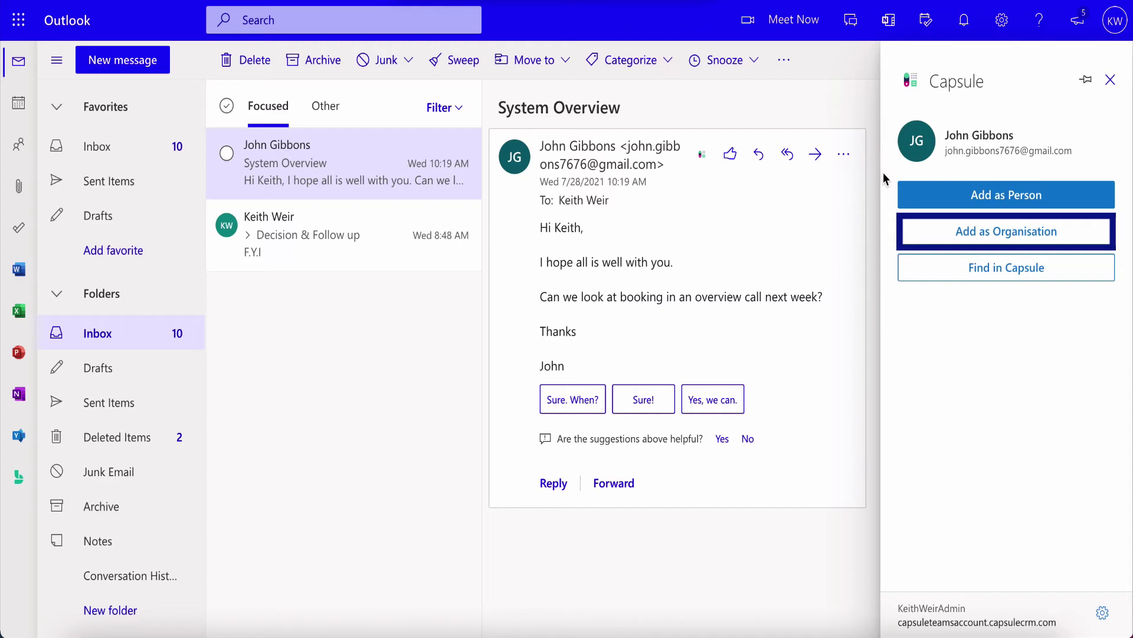
pyautogui.press('Tab')
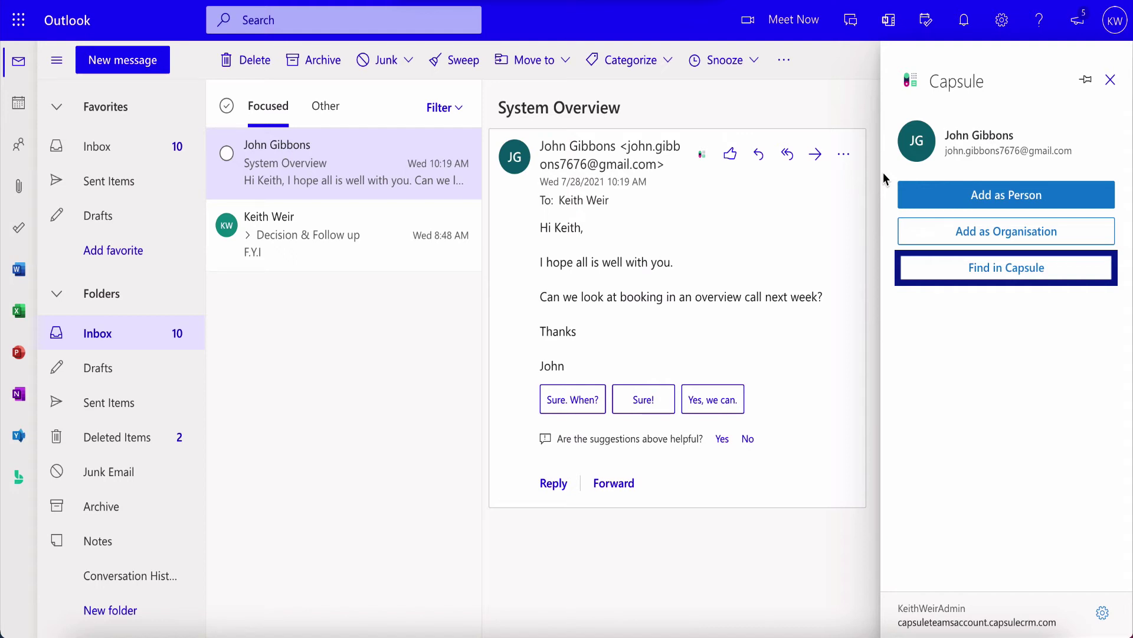
# Step: Show the 7/27/2021 Decision & Follow up message's contact in Capsule and examine the Store Conversation option
pyautogui.click(464, 254)
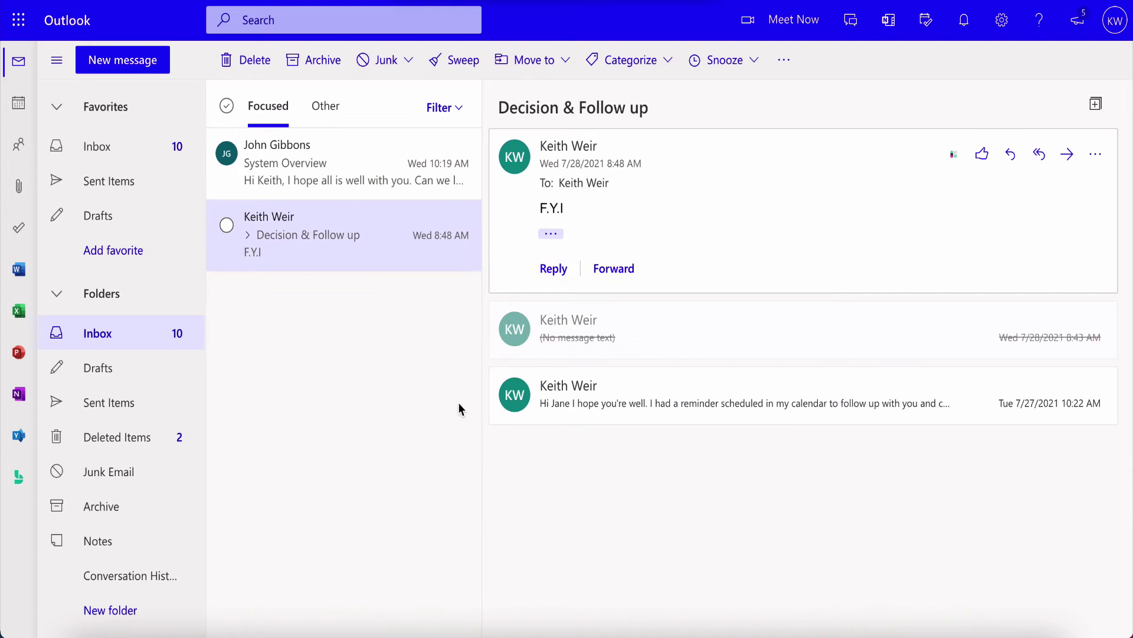
pyautogui.click(611, 421)
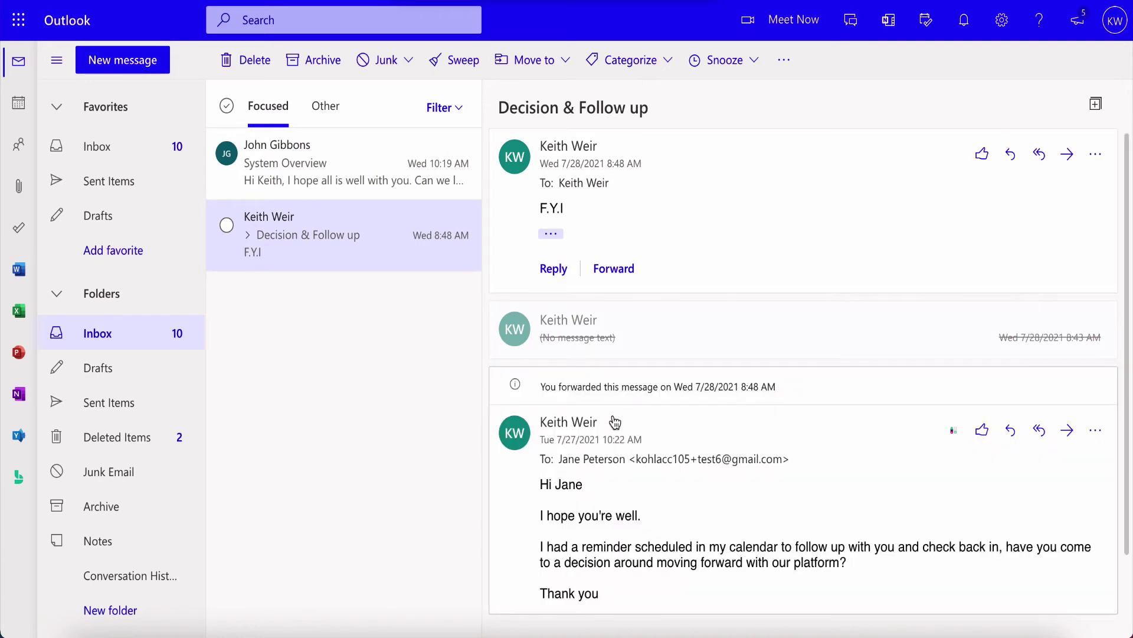
pyautogui.click(949, 431)
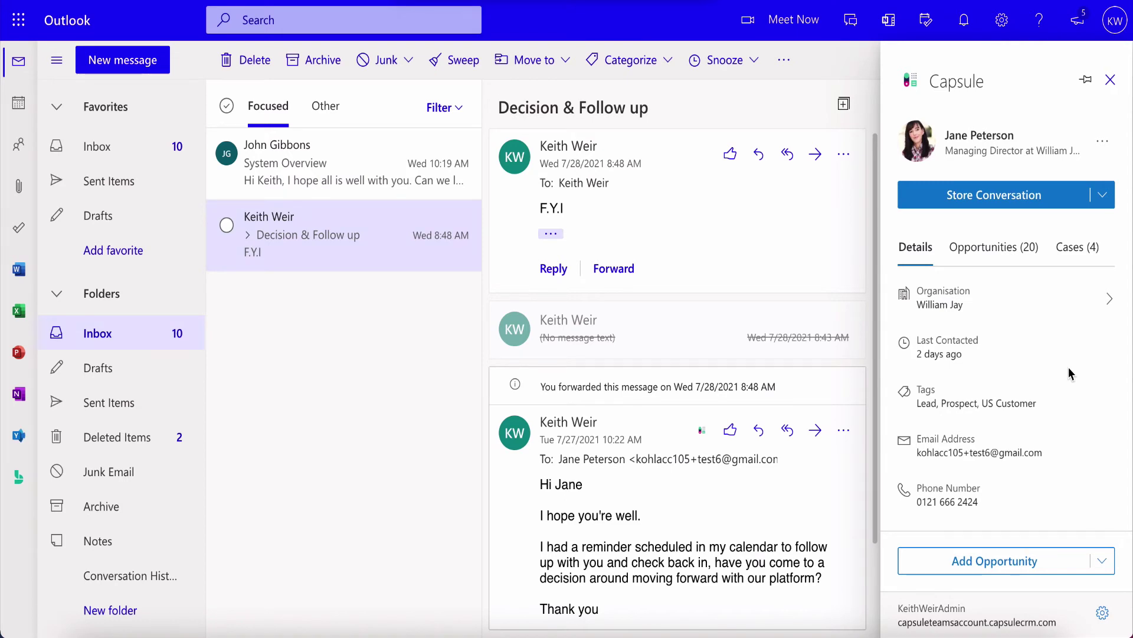
pyautogui.press('Tab')
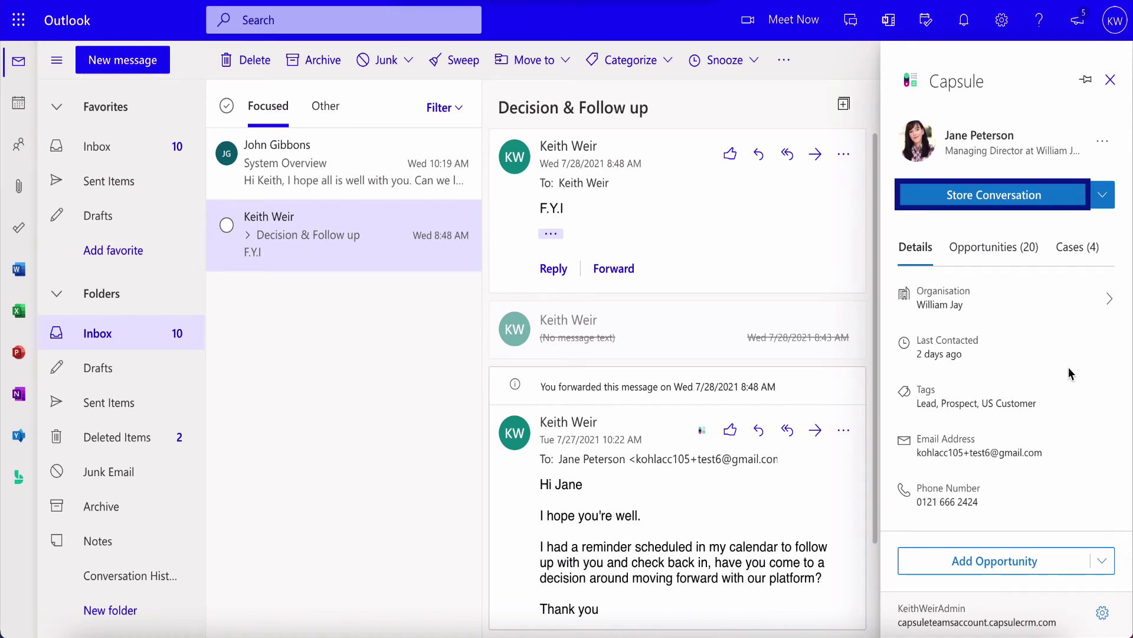
pyautogui.press('Return')
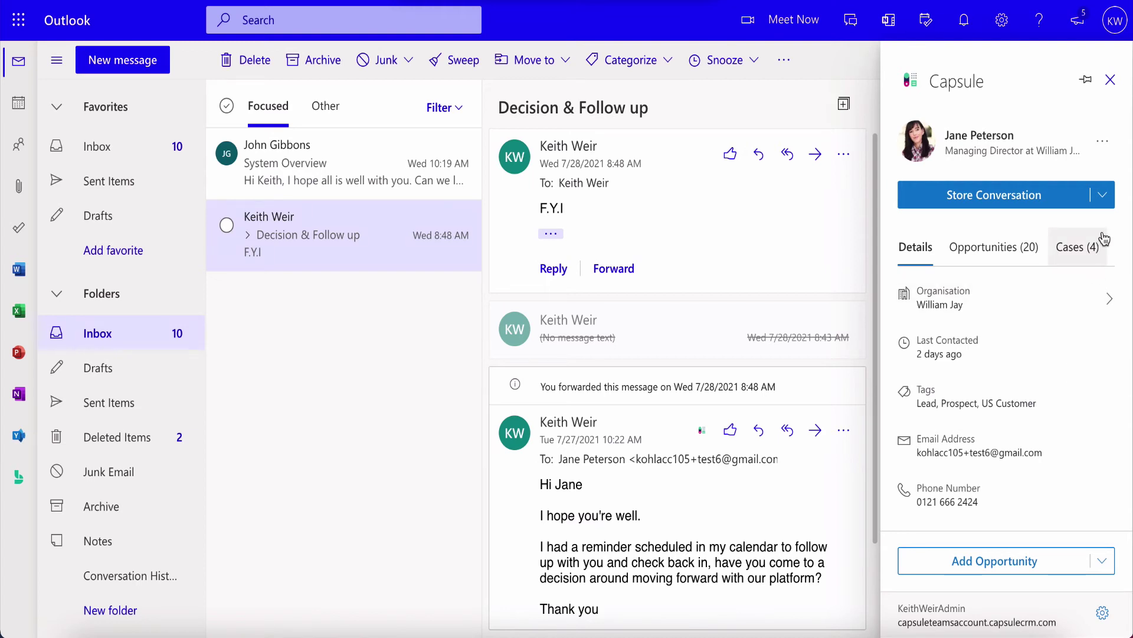
# Step: Store the Decision & Follow up conversation on the open Contract installation opportunity
pyautogui.click(1104, 200)
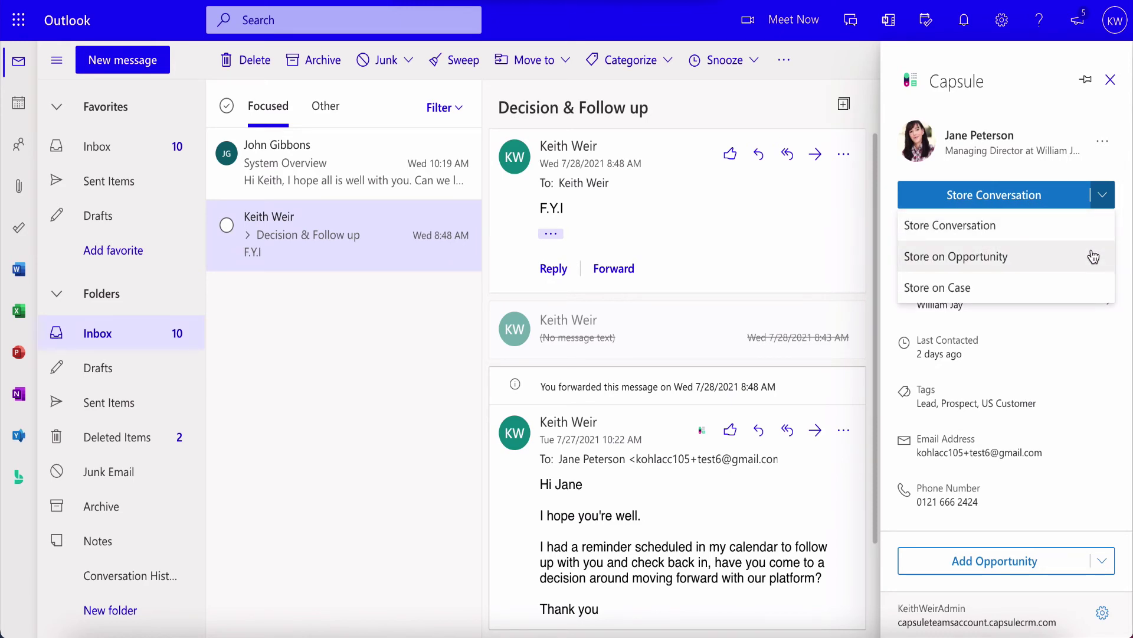
pyautogui.click(1093, 256)
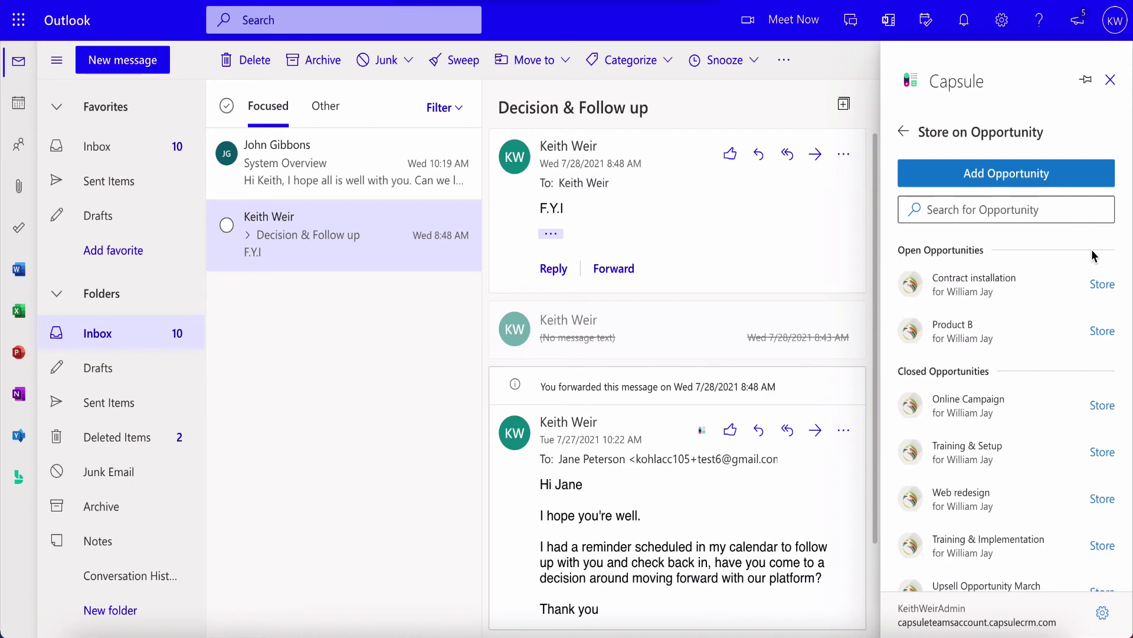
pyautogui.click(1102, 290)
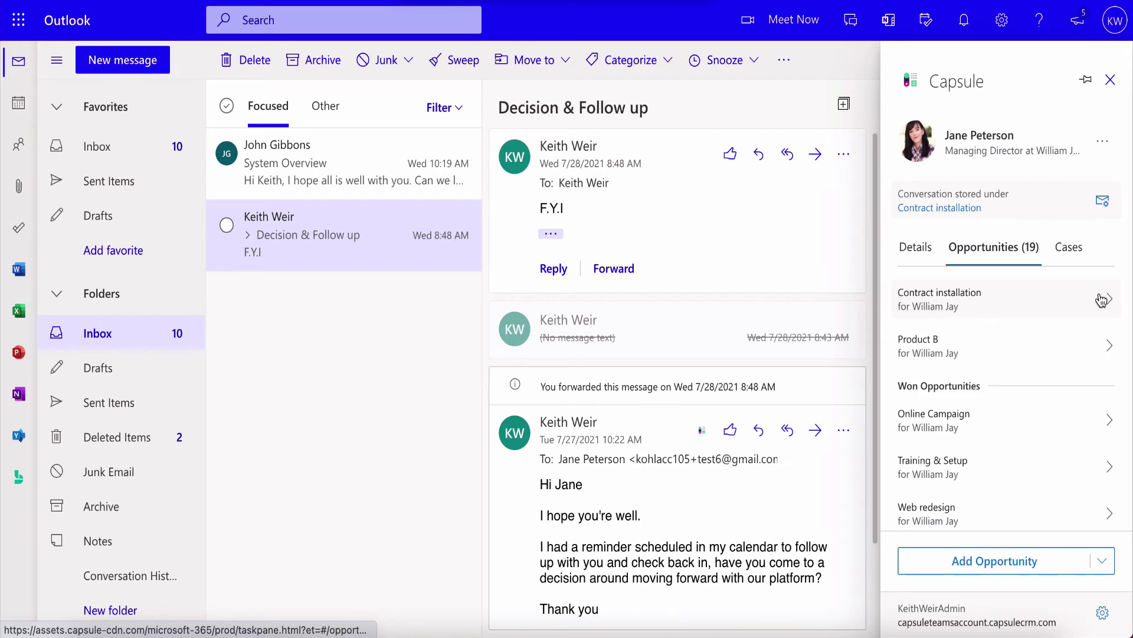
# Step: Add a new opportunity for the contact, named Up Sell Opp, with an expected value of 2500
pyautogui.click(1101, 562)
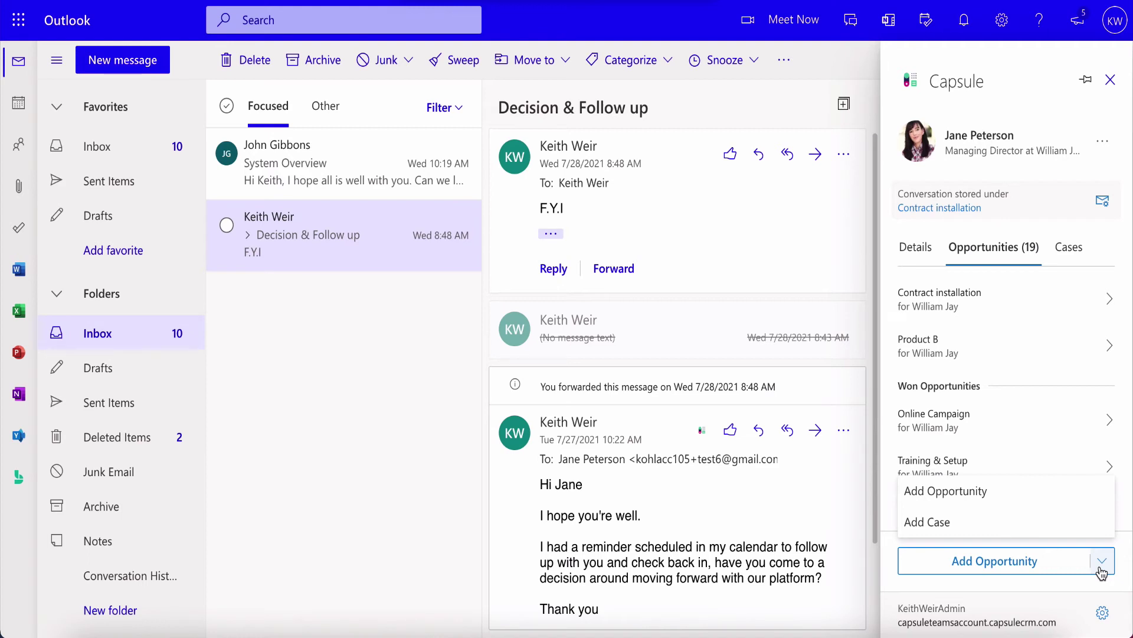
pyautogui.click(1070, 508)
pyautogui.click(982, 350)
pyautogui.write('Up')
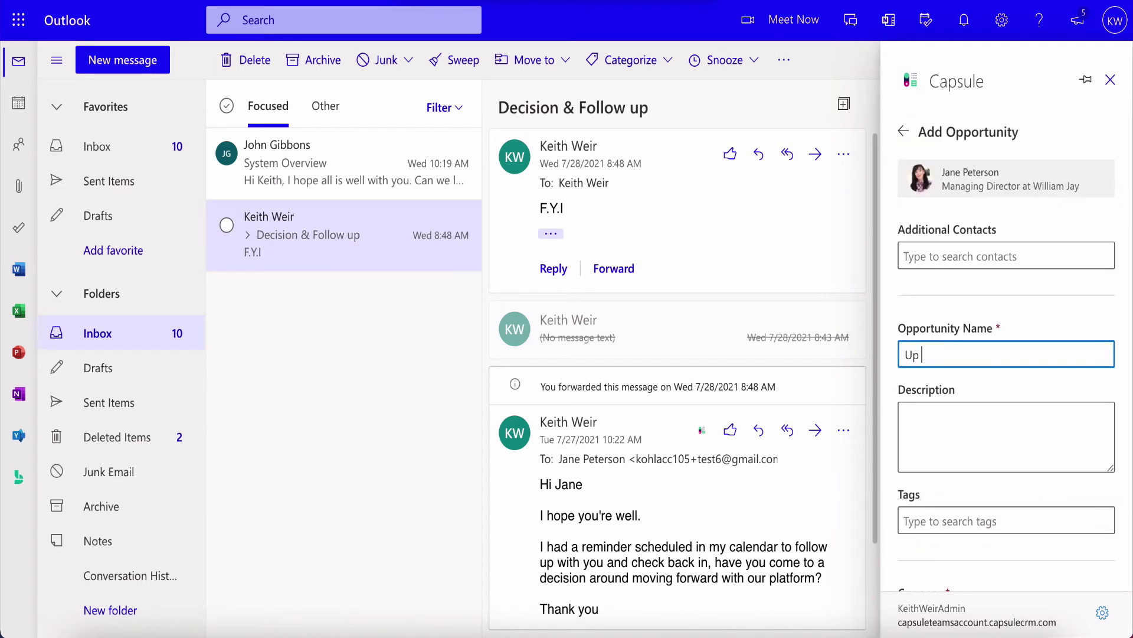
pyautogui.write(' Sell Opp')
pyautogui.scroll(-5, 1035, 333)
pyautogui.click(1009, 409)
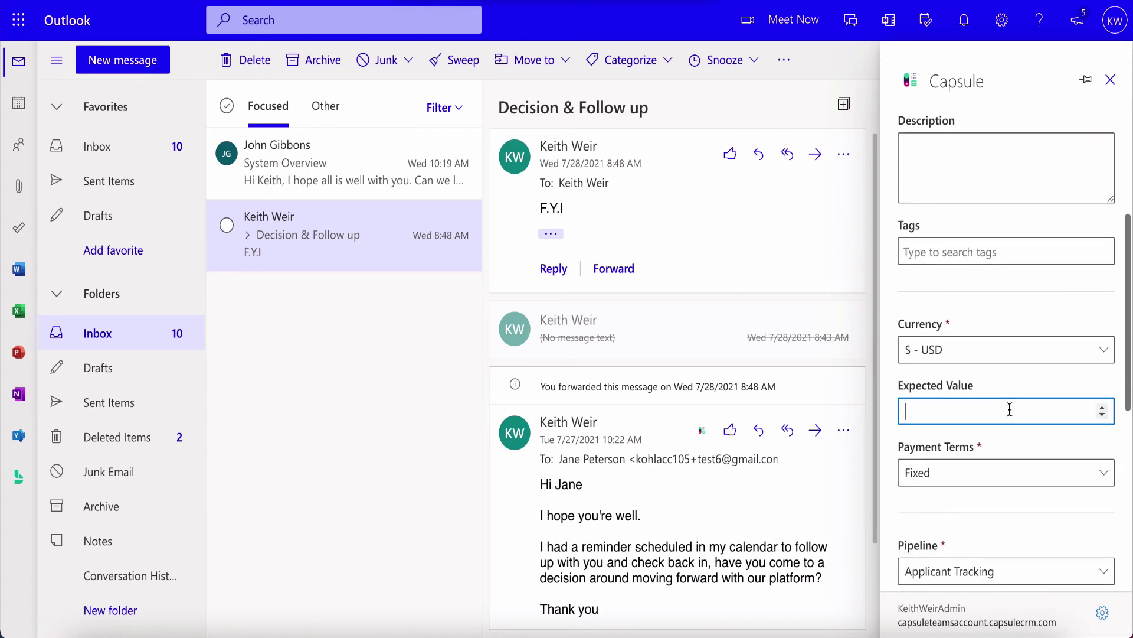
pyautogui.write('2500')
# Step: Put the new opportunity in the Up Sell Pipeline, then save it and move the conversation to it
pyautogui.scroll(-2, 1025, 399)
pyautogui.click(1012, 440)
pyautogui.click(1011, 445)
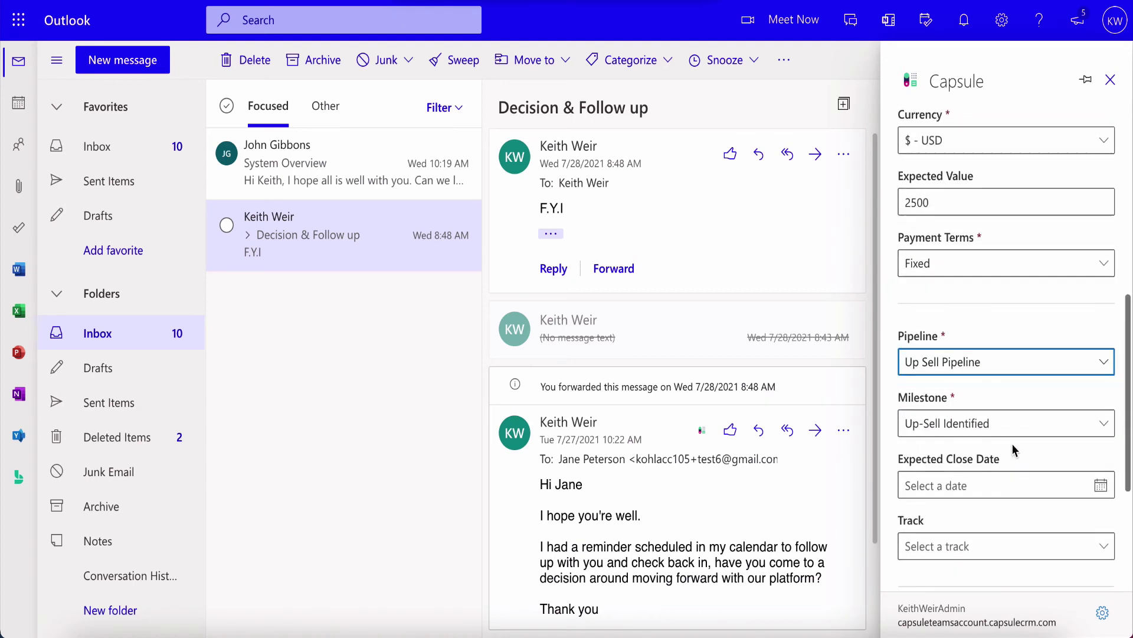
pyautogui.scroll(-5, 1013, 450)
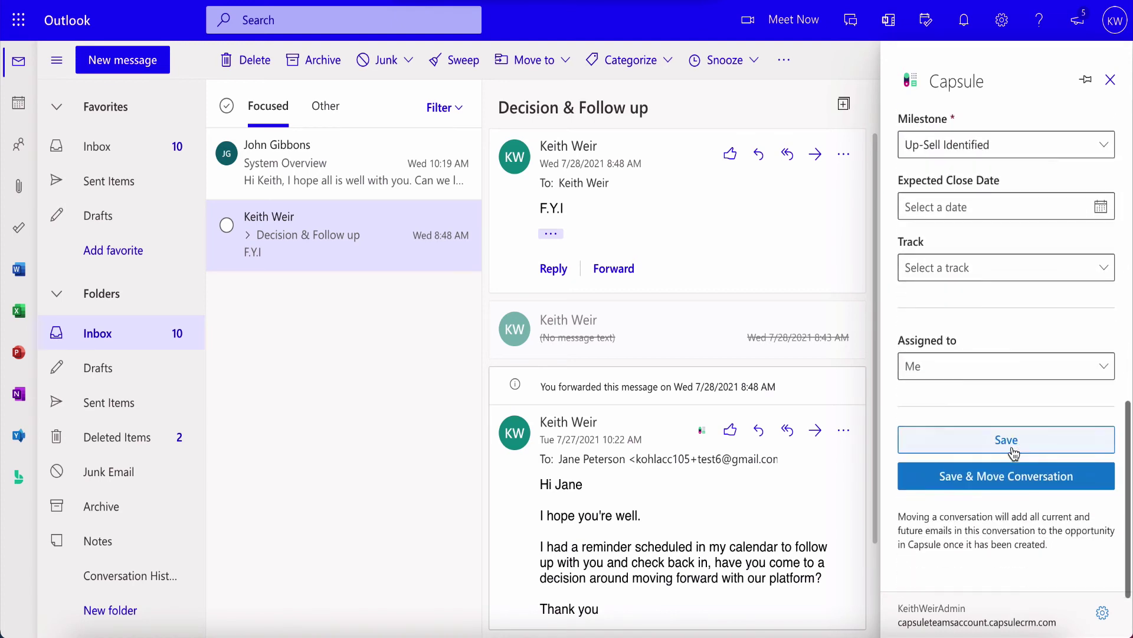
pyautogui.click(1009, 477)
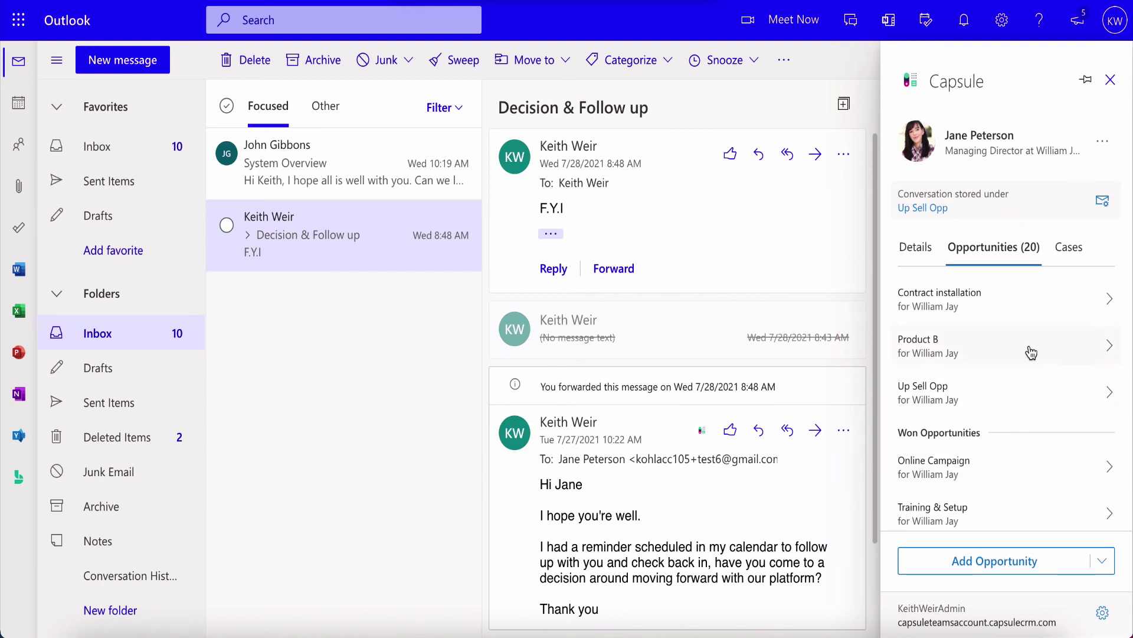
# Step: Open the conversation's storing settings and disable storing of future emails under Up Sell Opp
pyautogui.click(1101, 201)
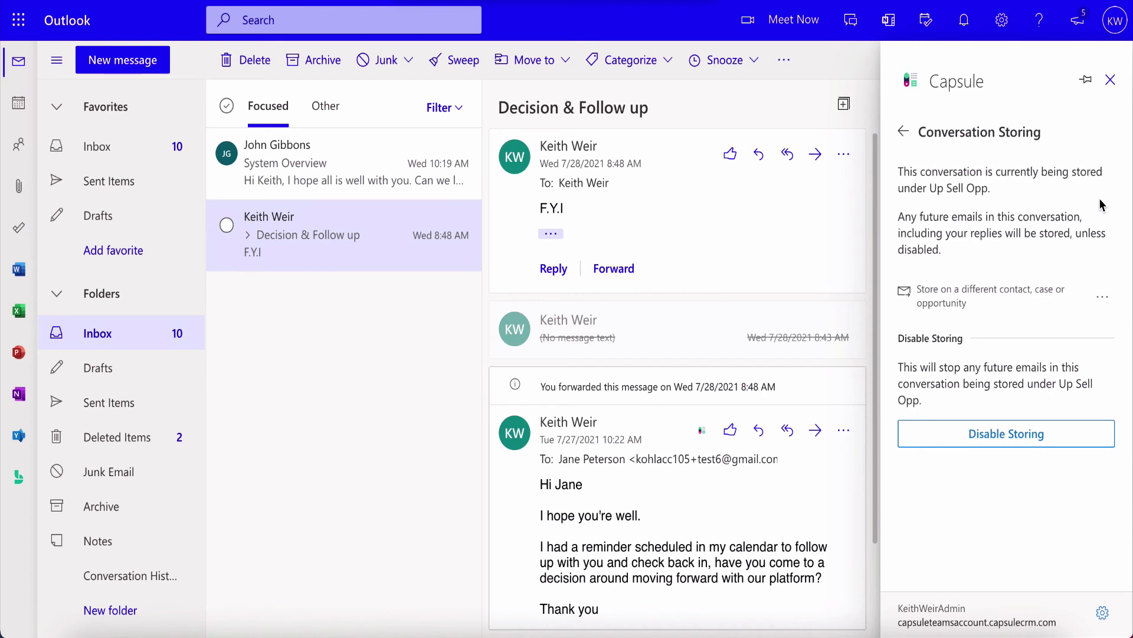
pyautogui.click(1072, 438)
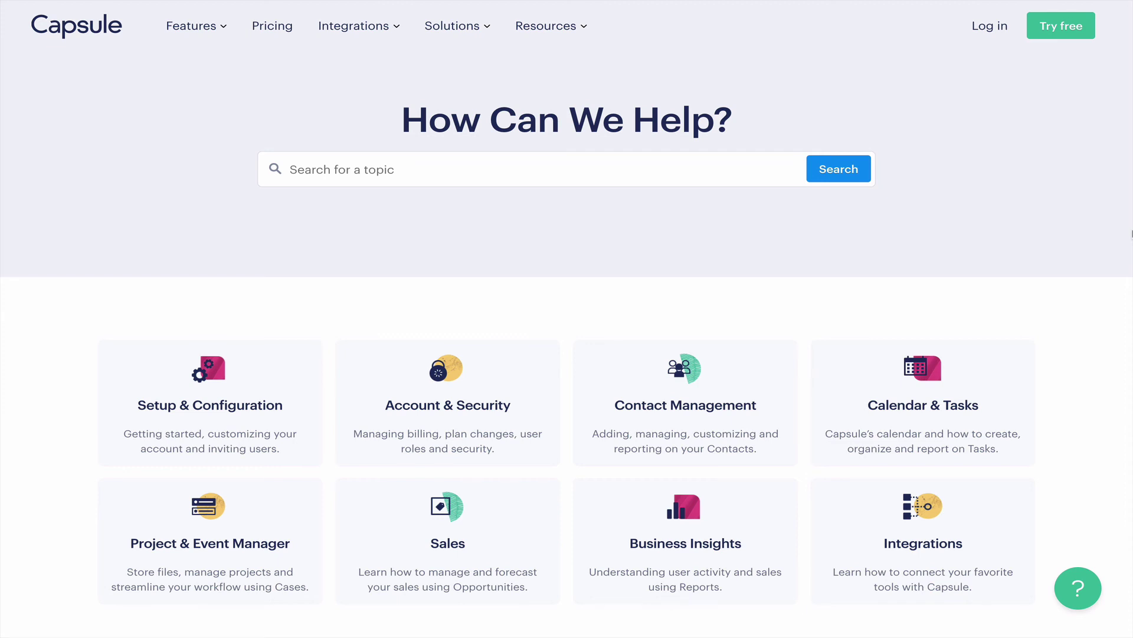
# Step: Look through the help options on Capsule's support page and open the support team's contact form
pyautogui.scroll(-5, 1132, 233)
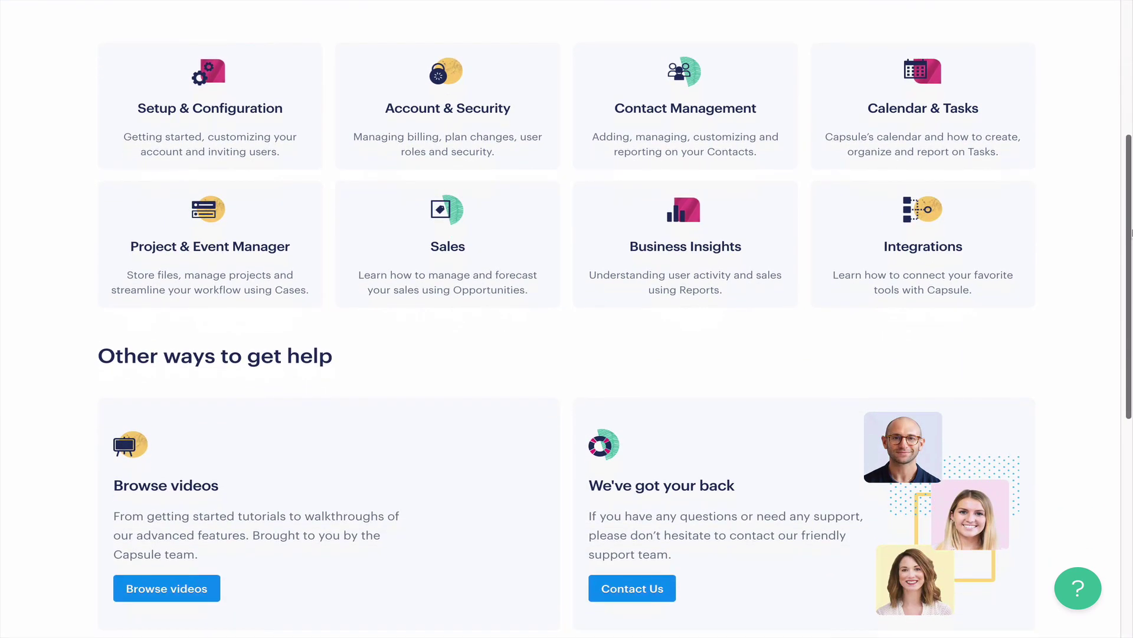
pyautogui.scroll(-4, 1132, 233)
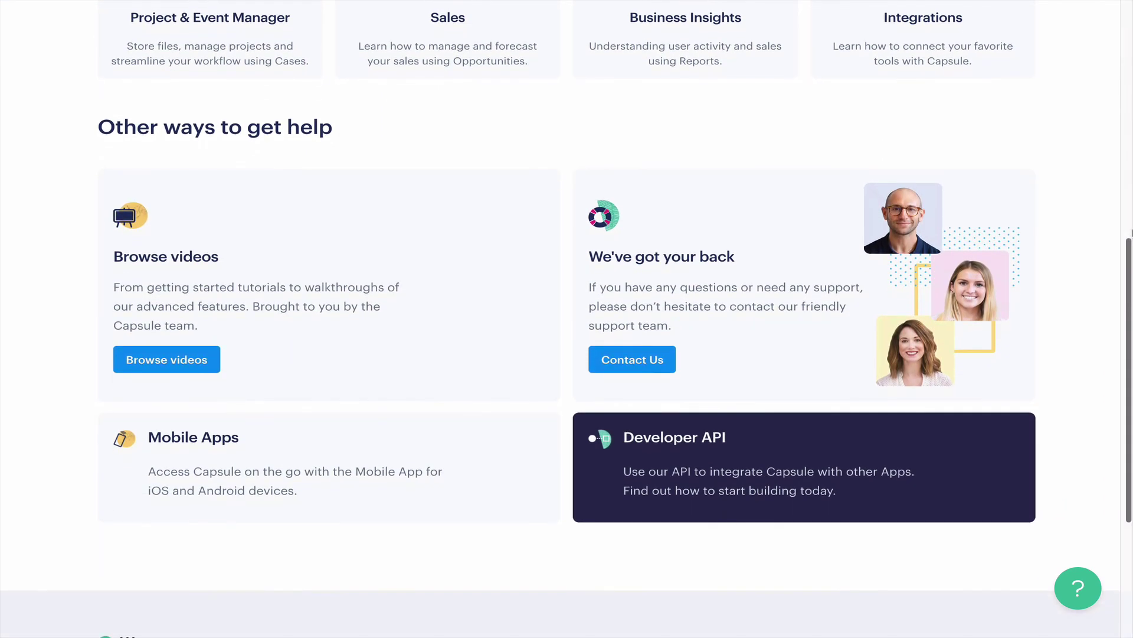
pyautogui.click(651, 362)
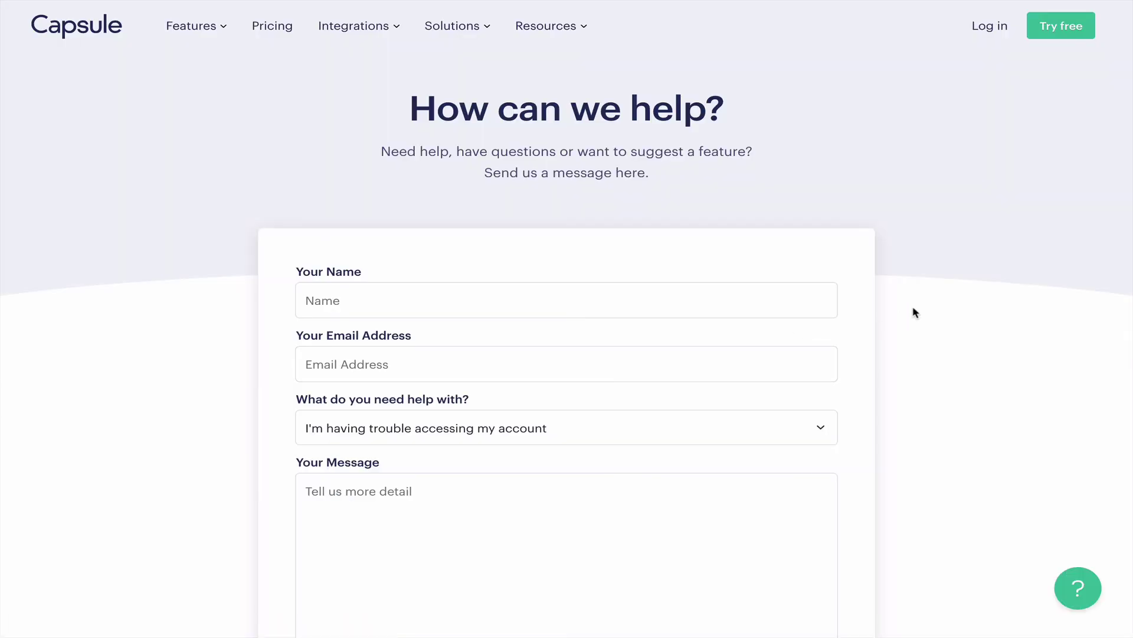